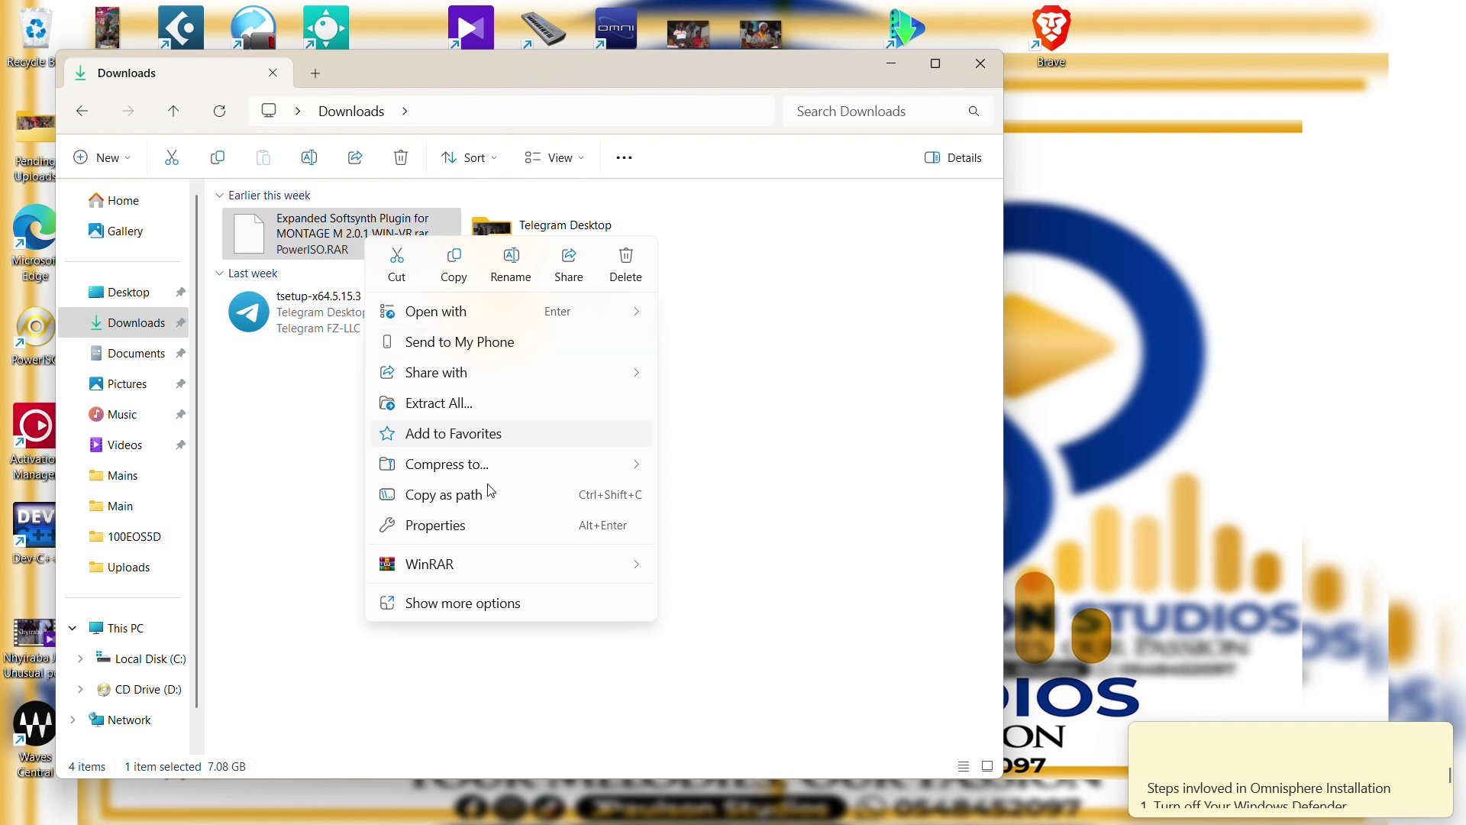
- Show the full context menu for the Expanded Softsynth Plugin RAR archive and reveal PowerISO's submenu
click(421, 603)
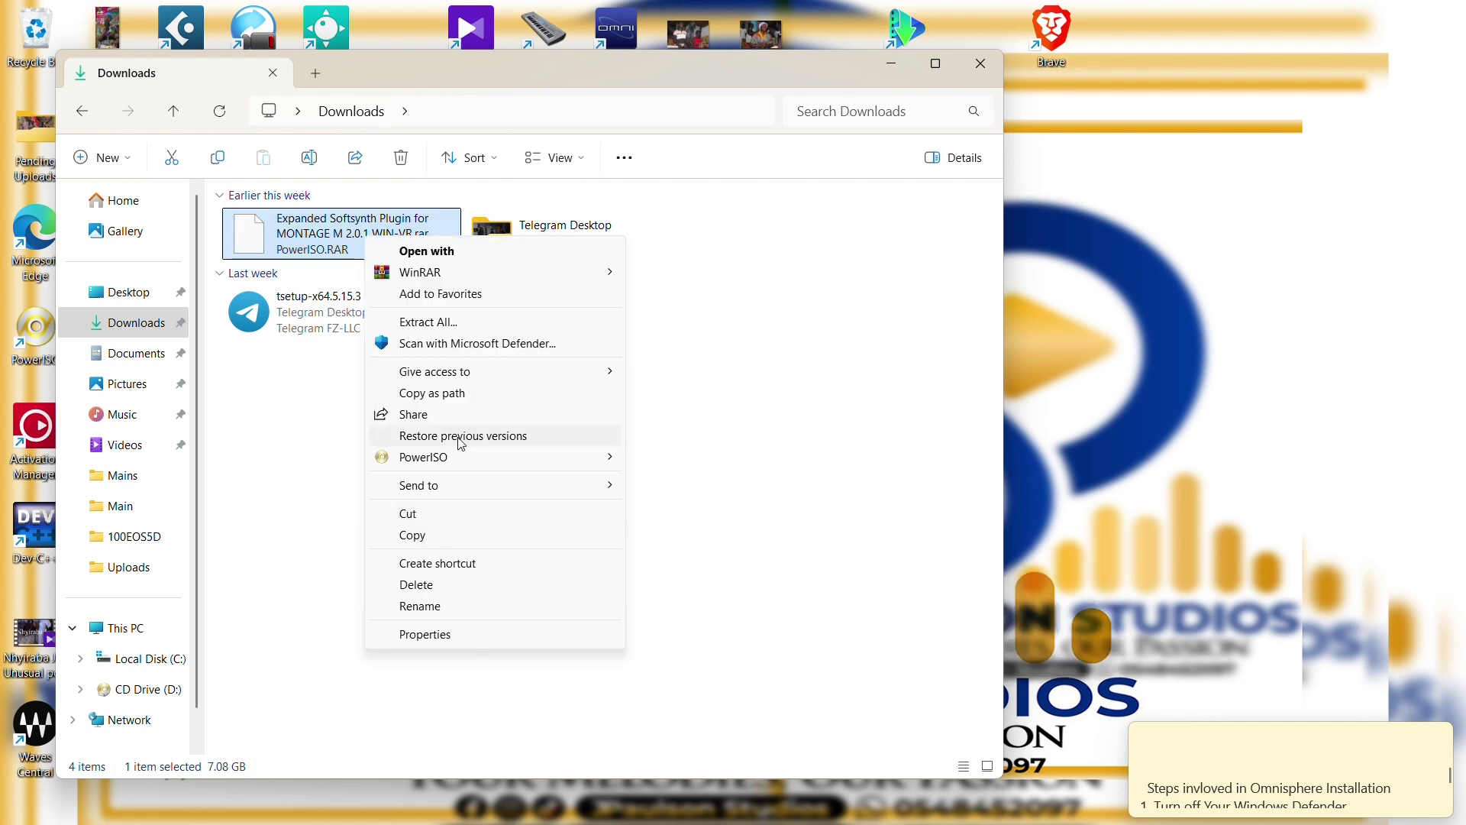
mouse_move(443, 461)
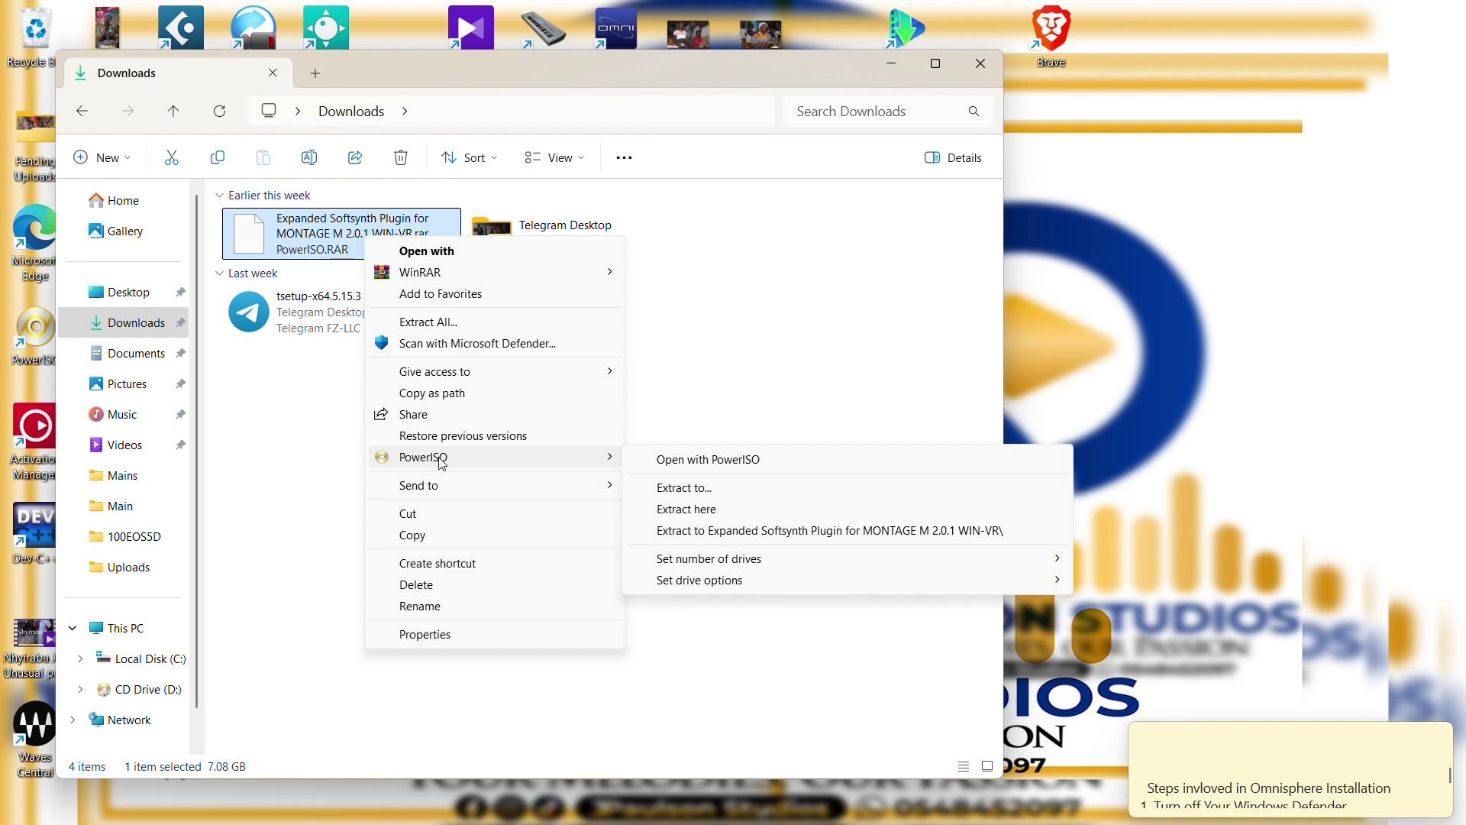
- Extract the archive into its own Expanded Softsynth Plugin folder, entering the archive password
click(763, 531)
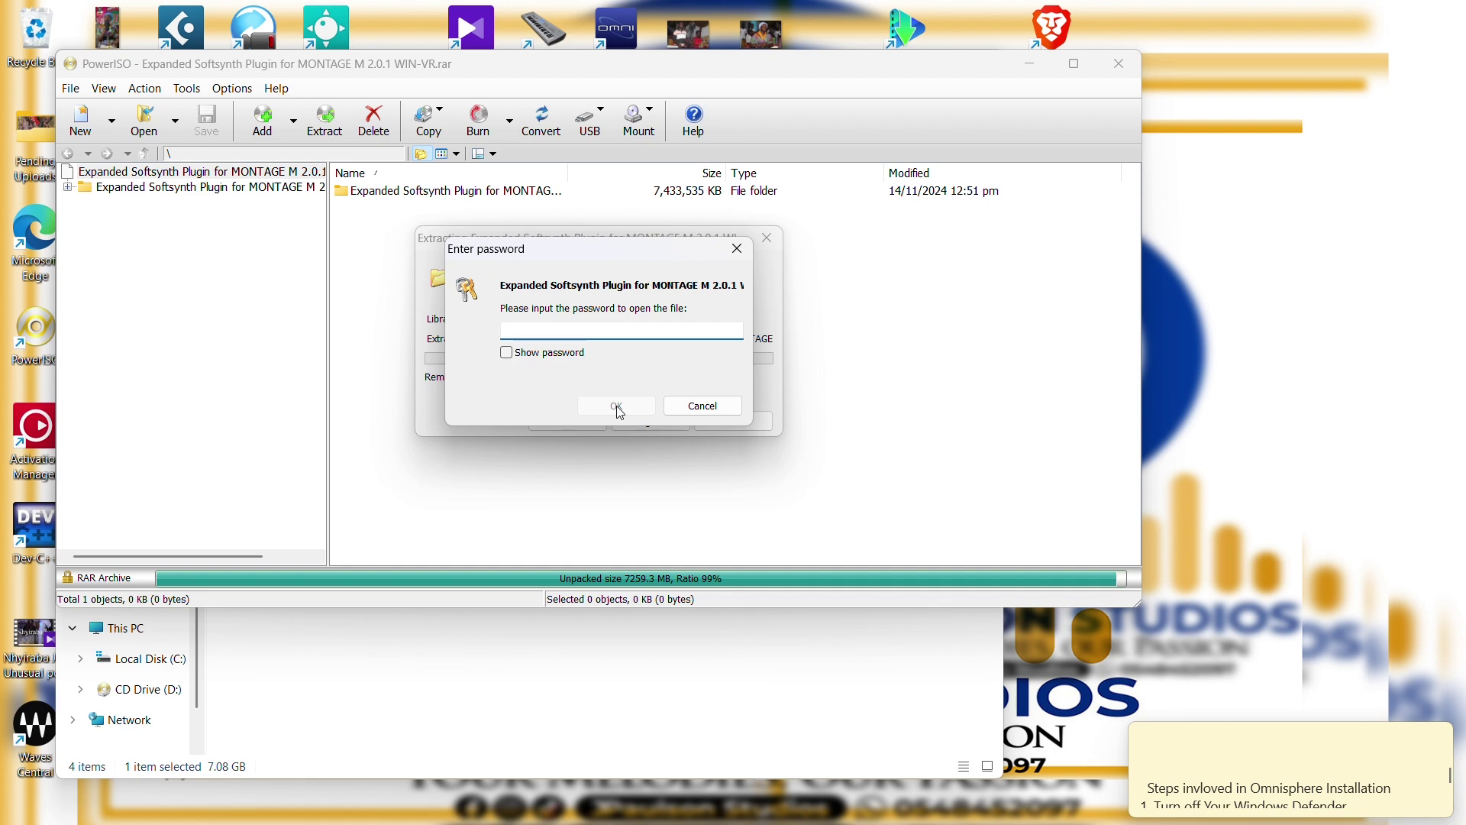
text(••)
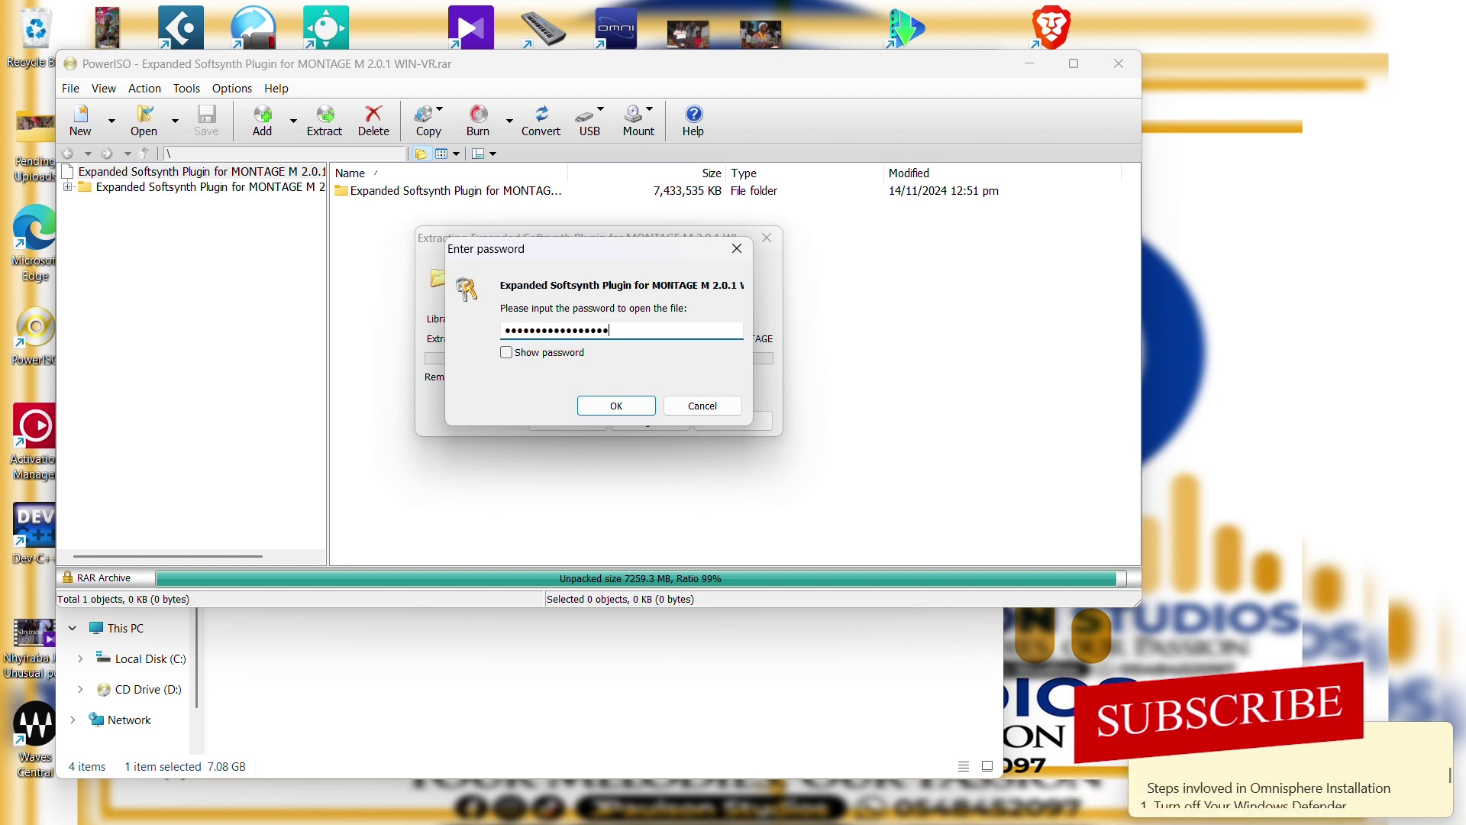
click(616, 405)
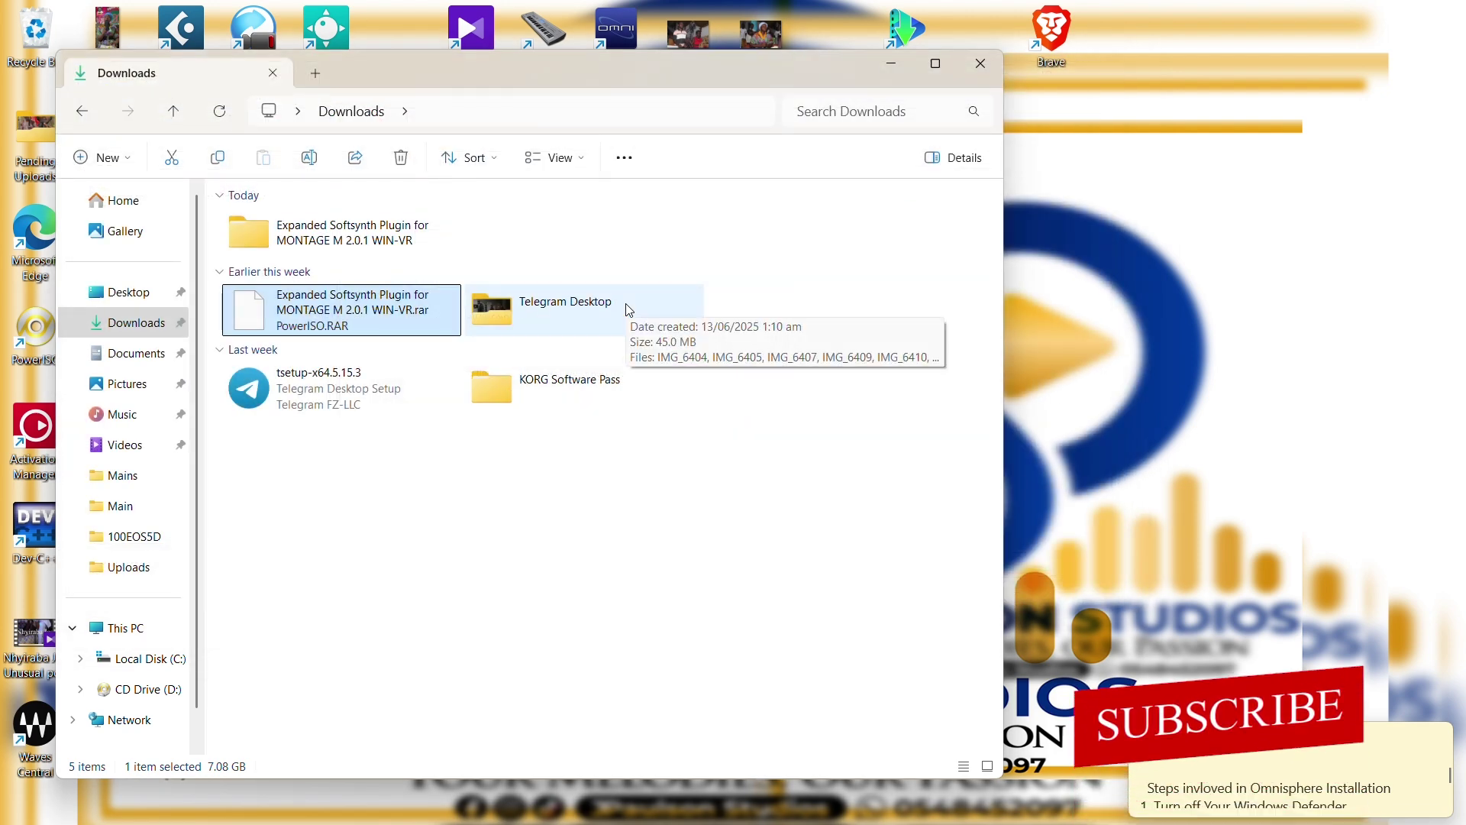
- Open the extracted Expanded Softsynth Plugin for MONTAGE M 2.0.1 WIN-VR folder and its inner folder
double_click(329, 224)
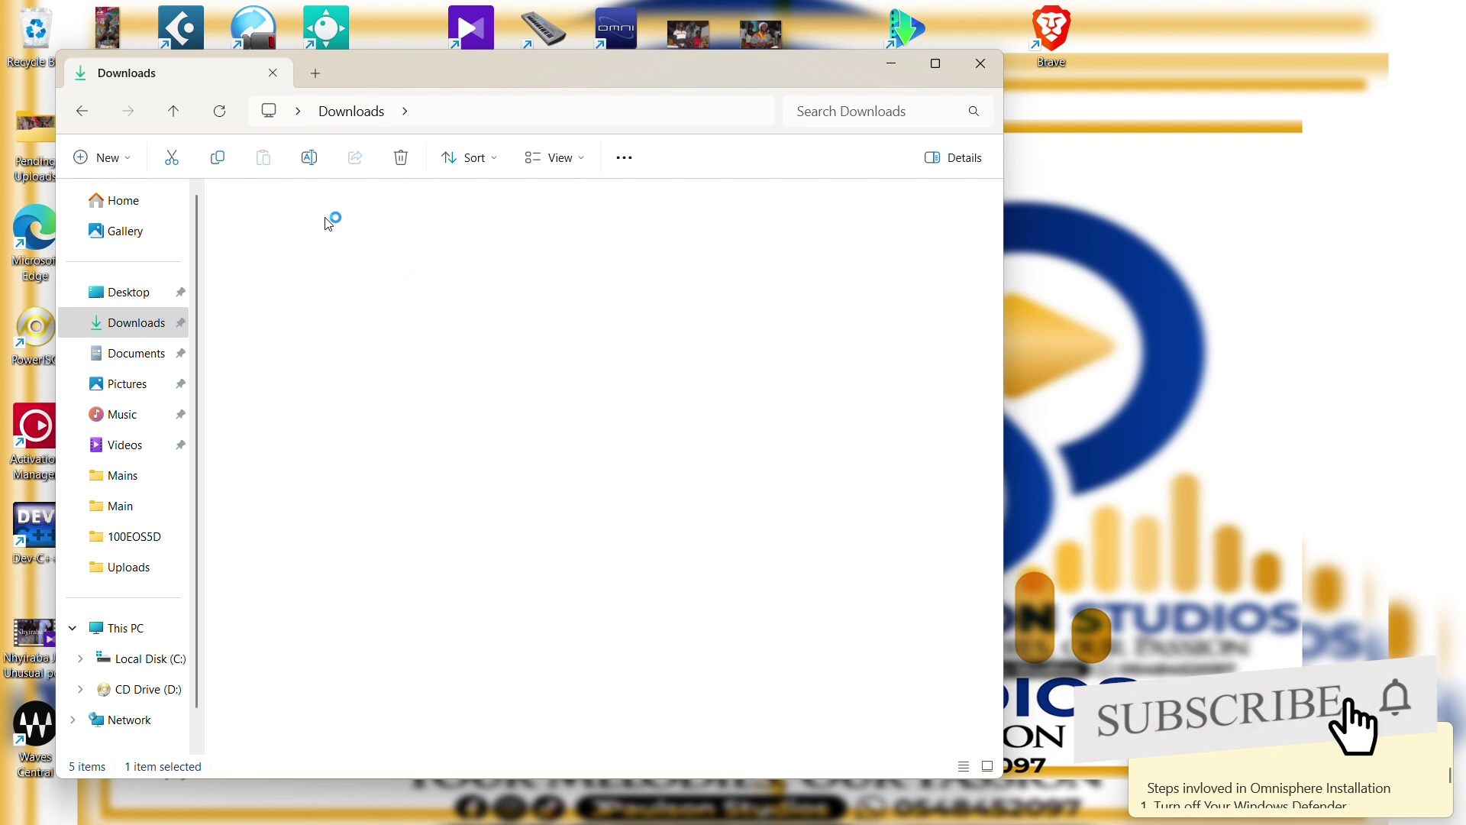
double_click(329, 224)
key(alt+Left)
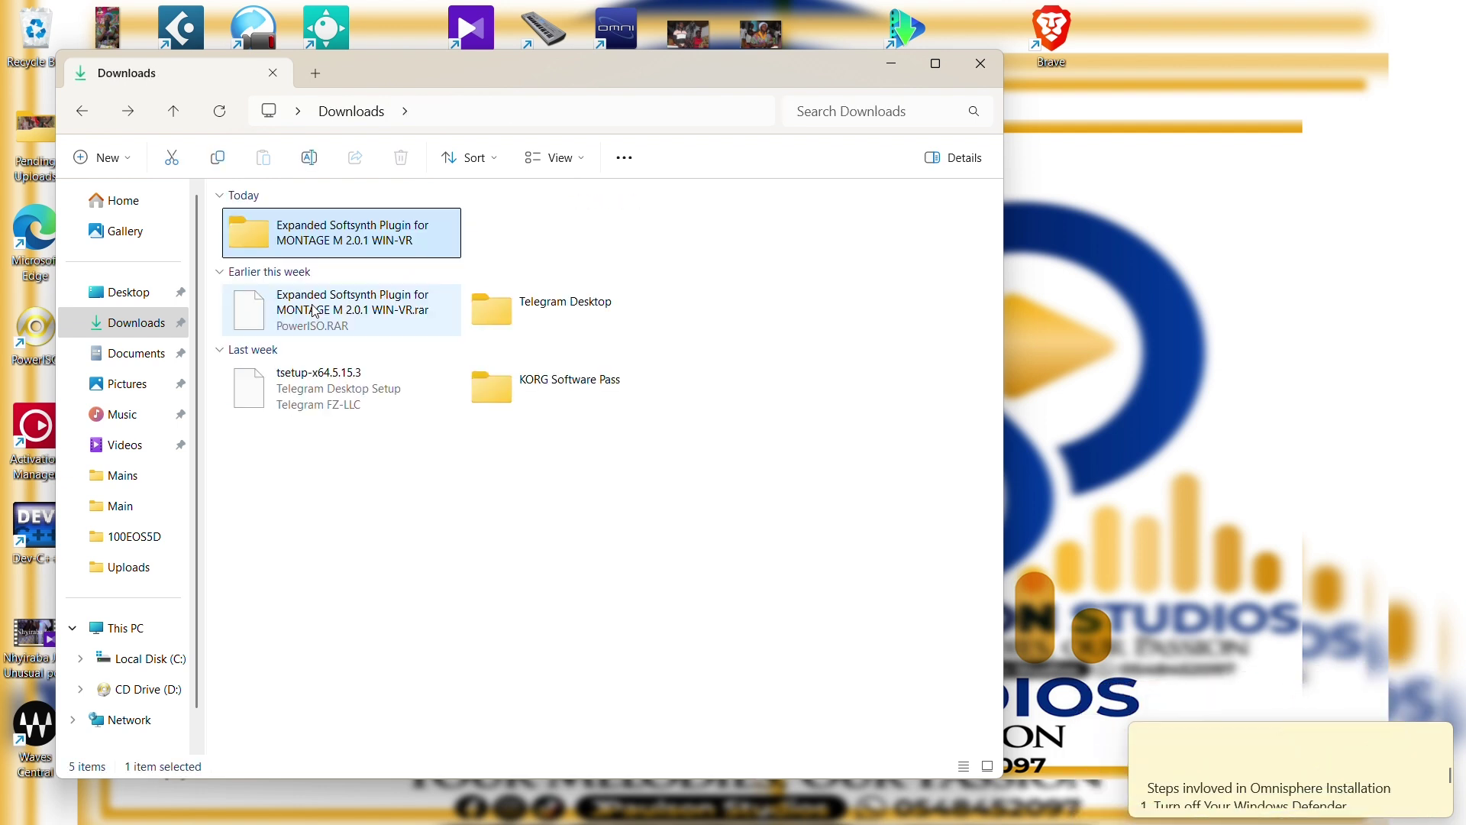
click(336, 315)
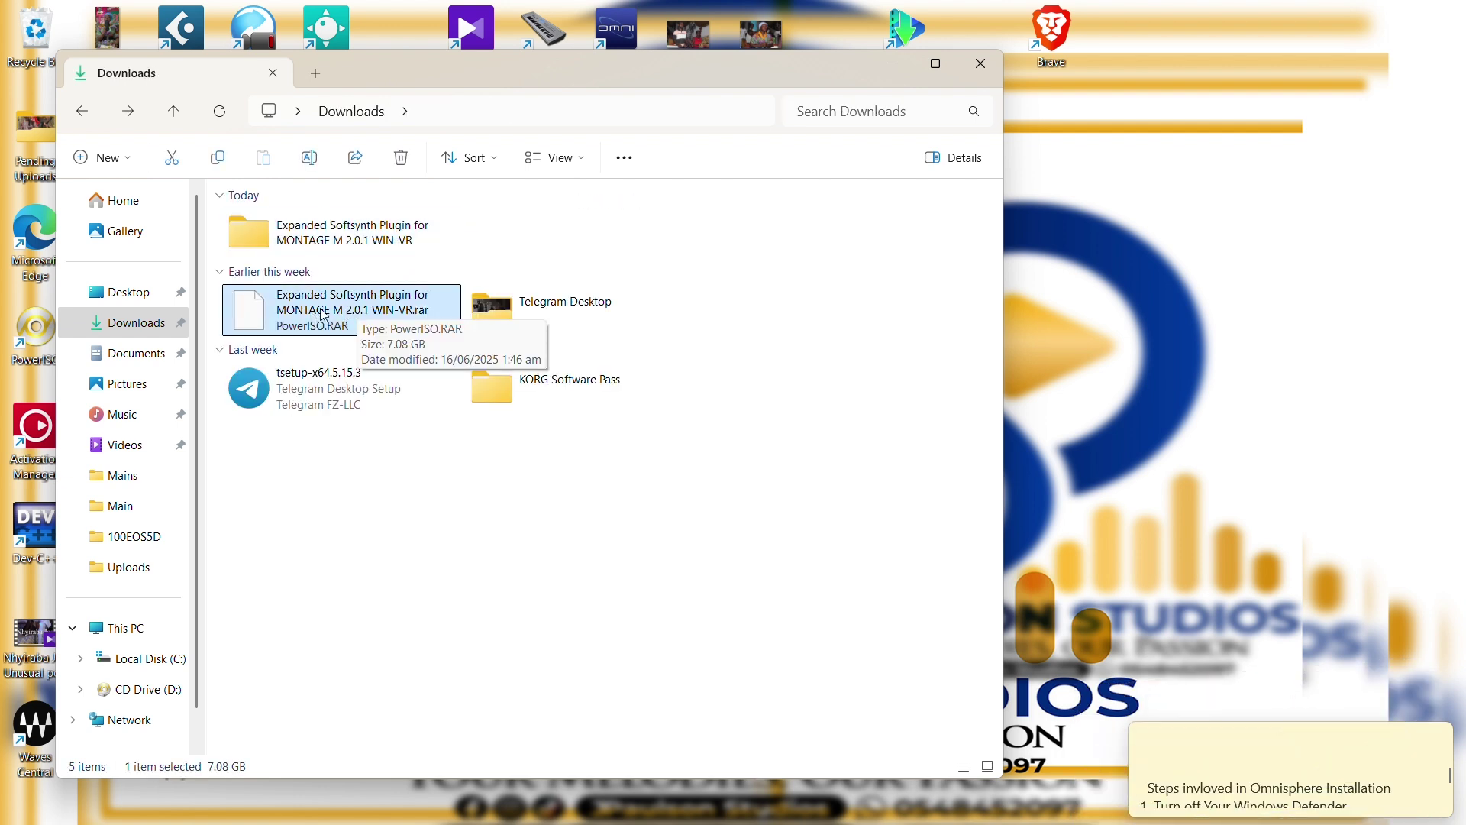
click(353, 229)
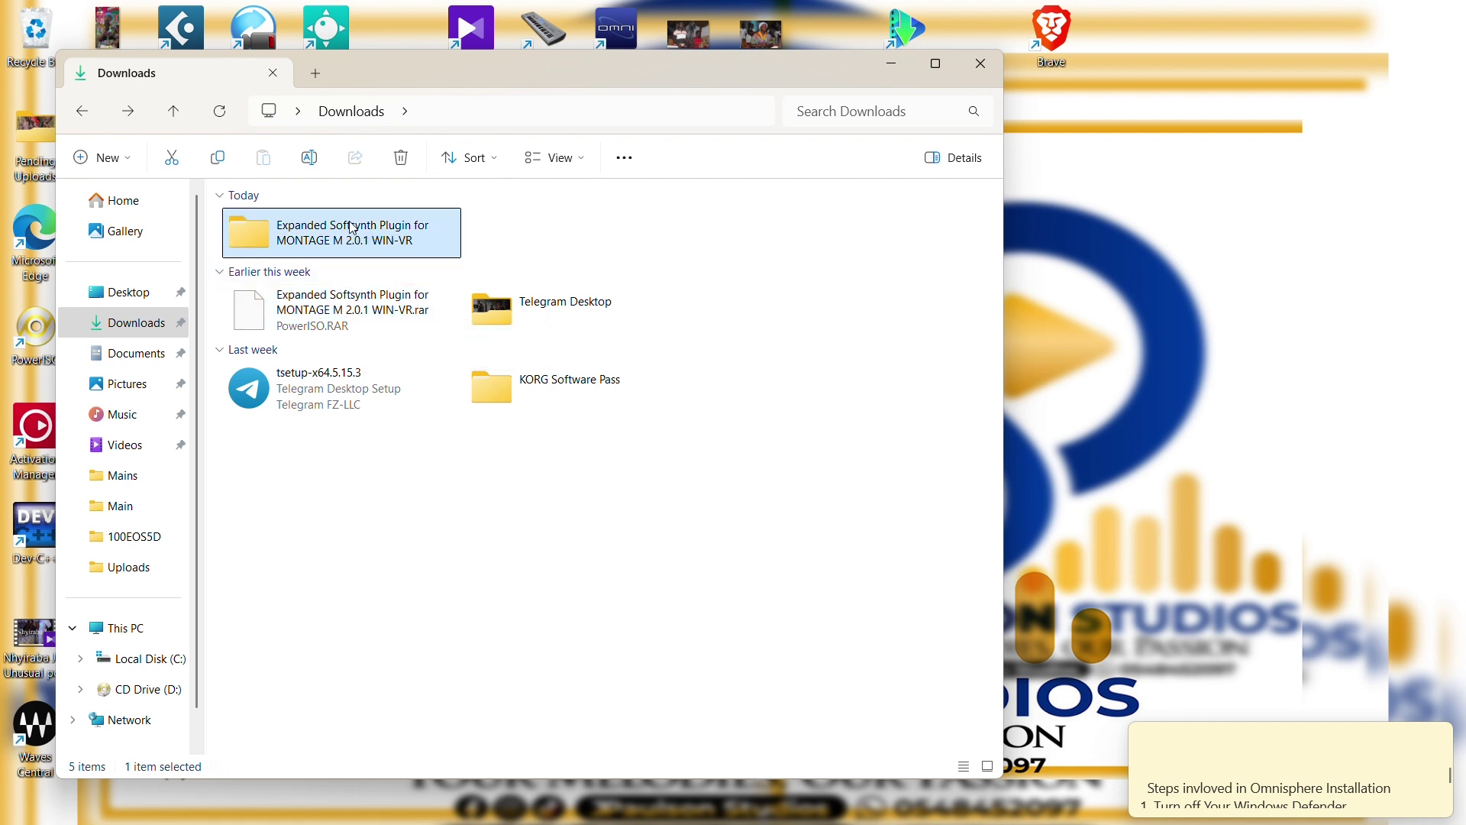
double_click(353, 229)
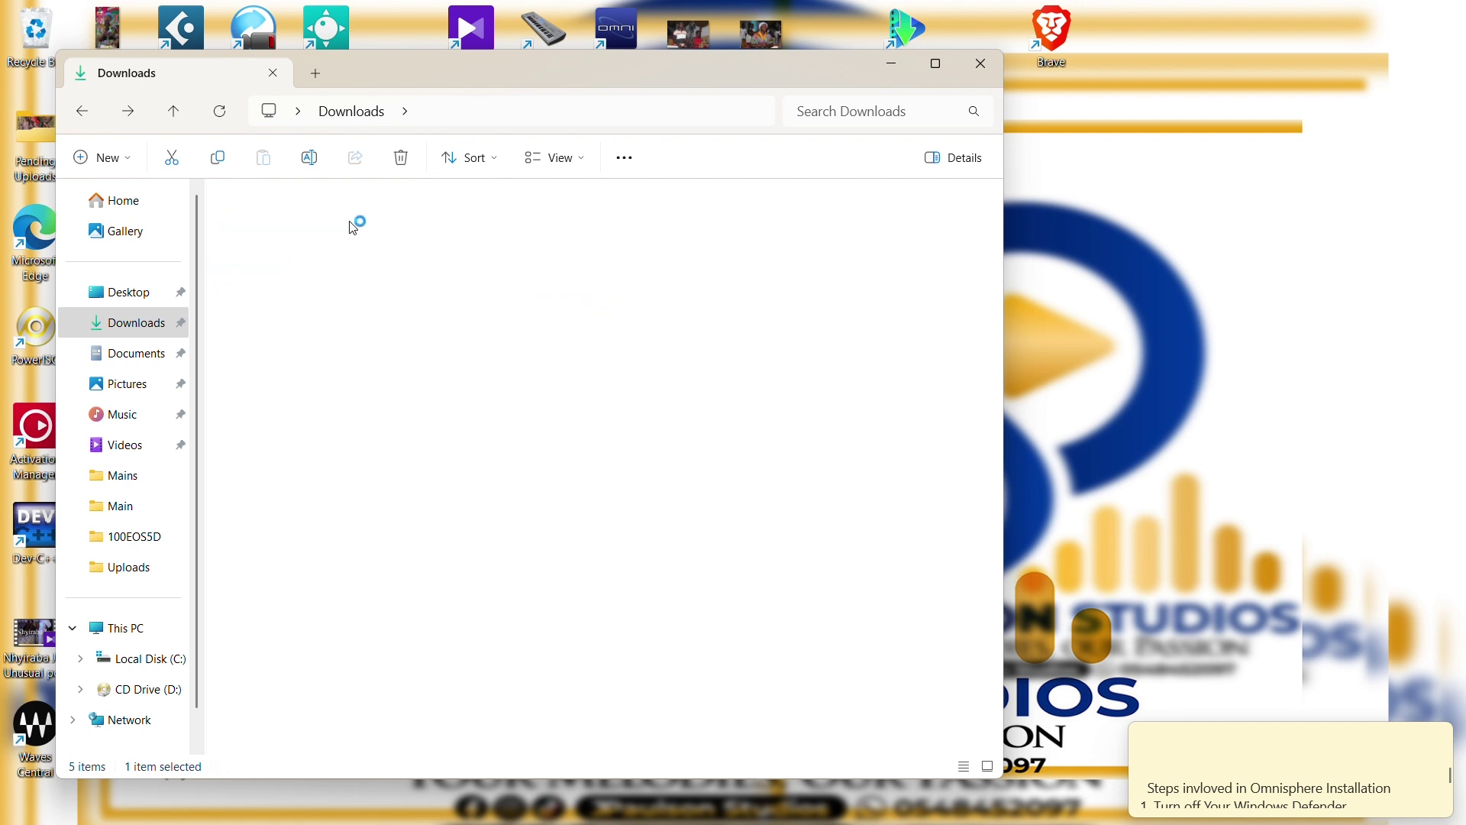
double_click(344, 235)
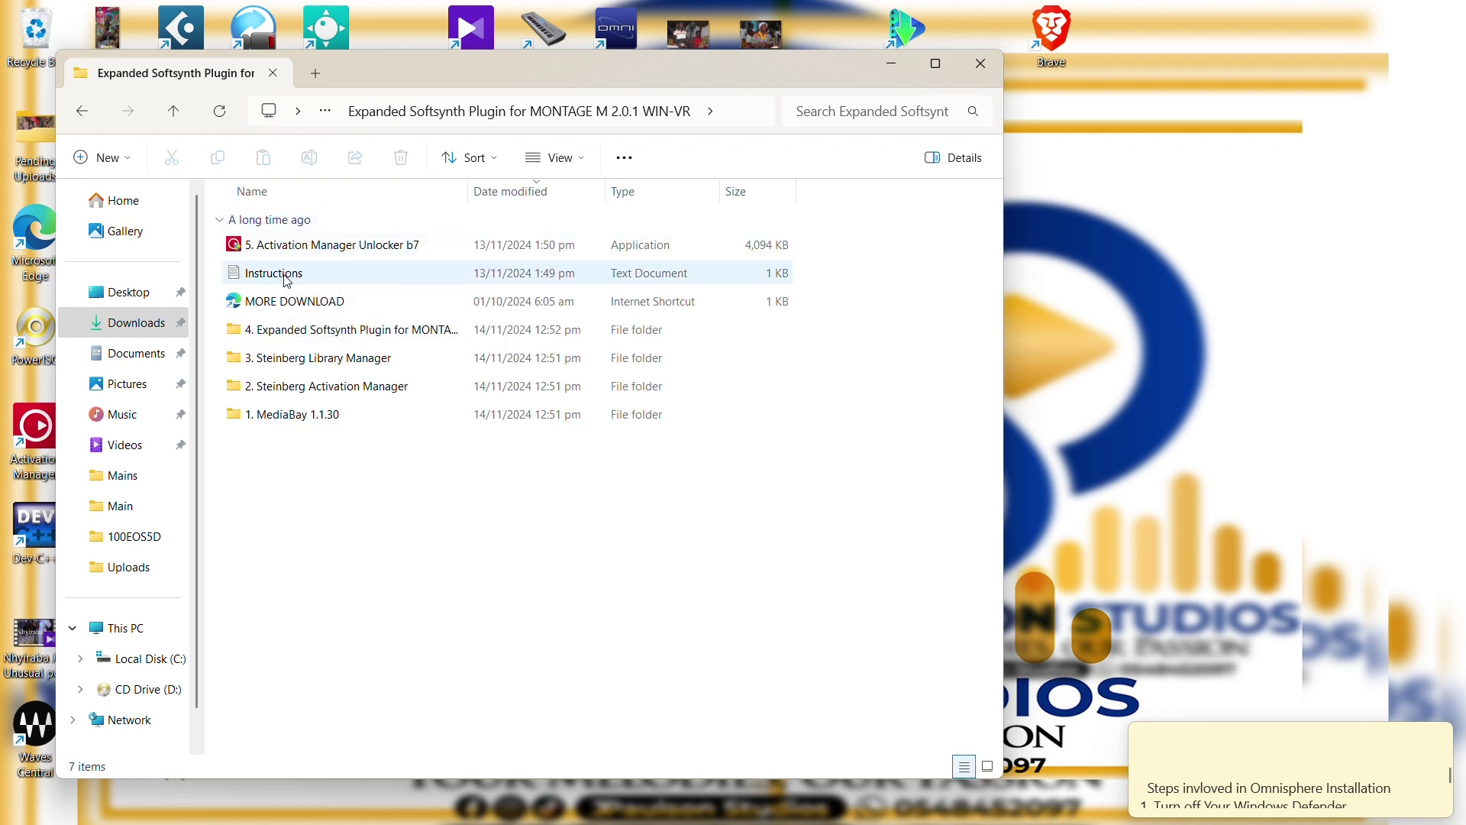
- Open Instructions.txt in Notepad beside the file list and highlight the first three install steps
double_click(288, 276)
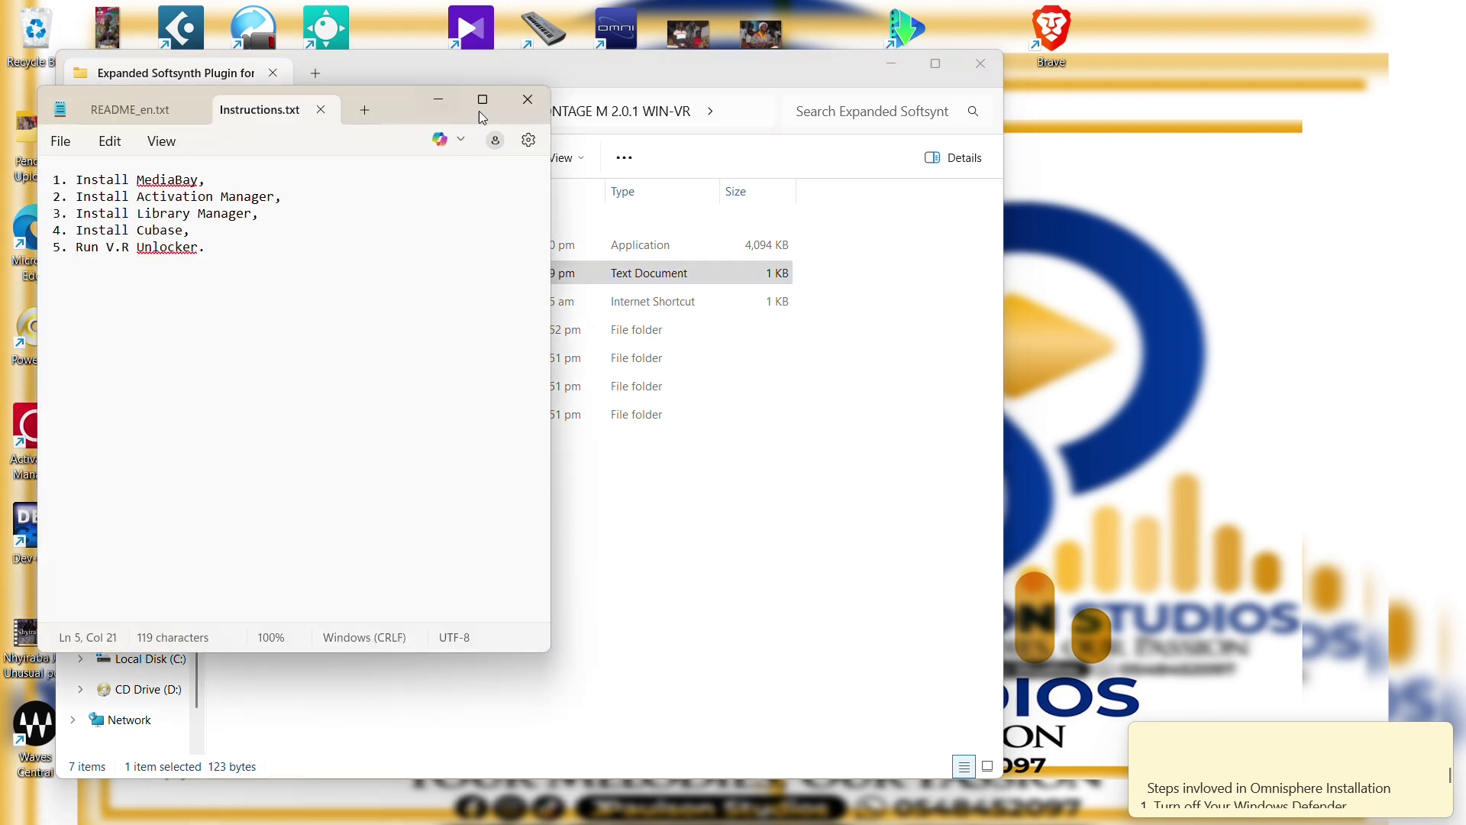
drag(395, 100, 1123, 122)
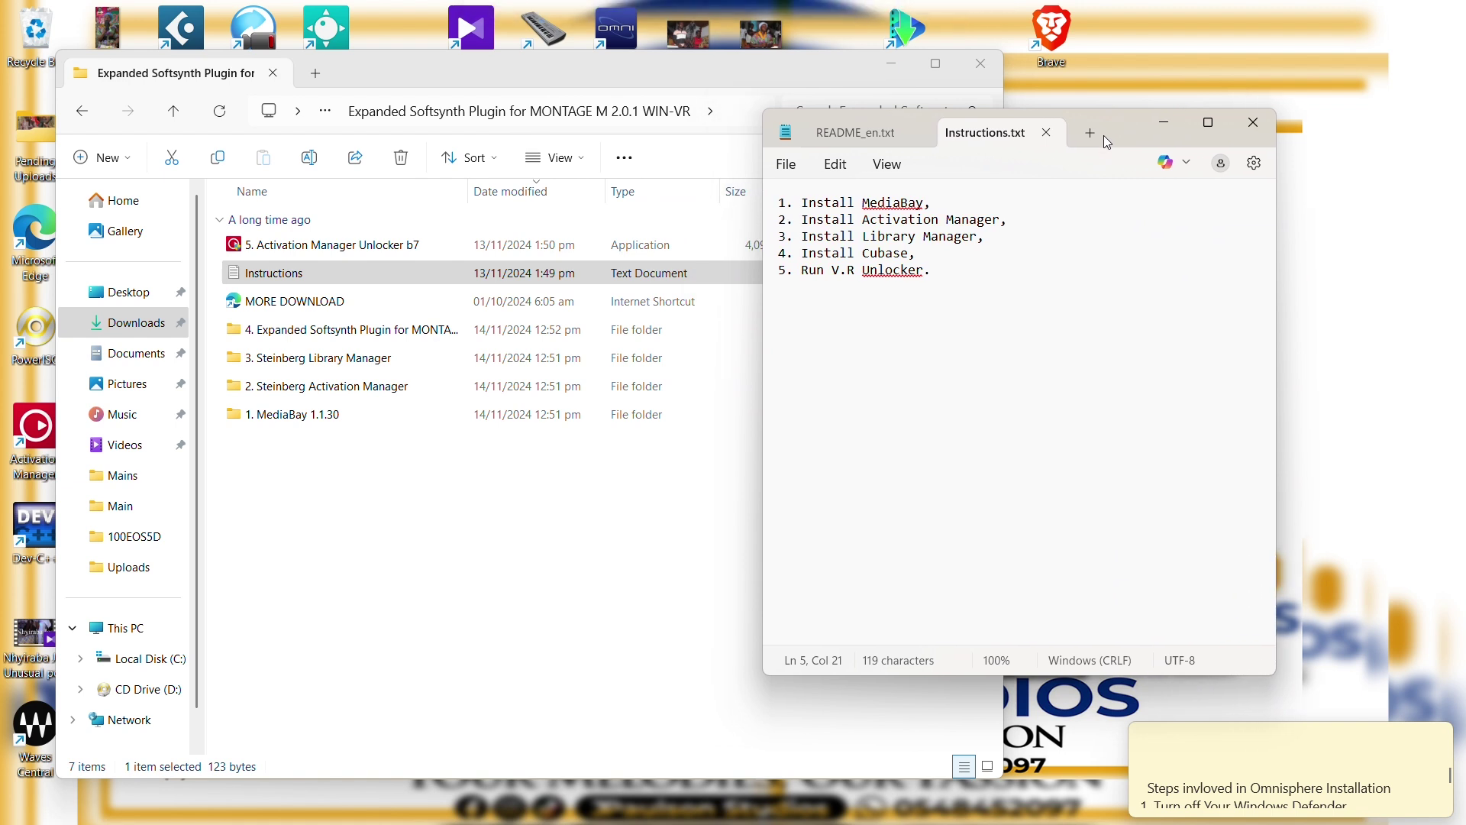
click(956, 220)
drag(1111, 134, 1165, 129)
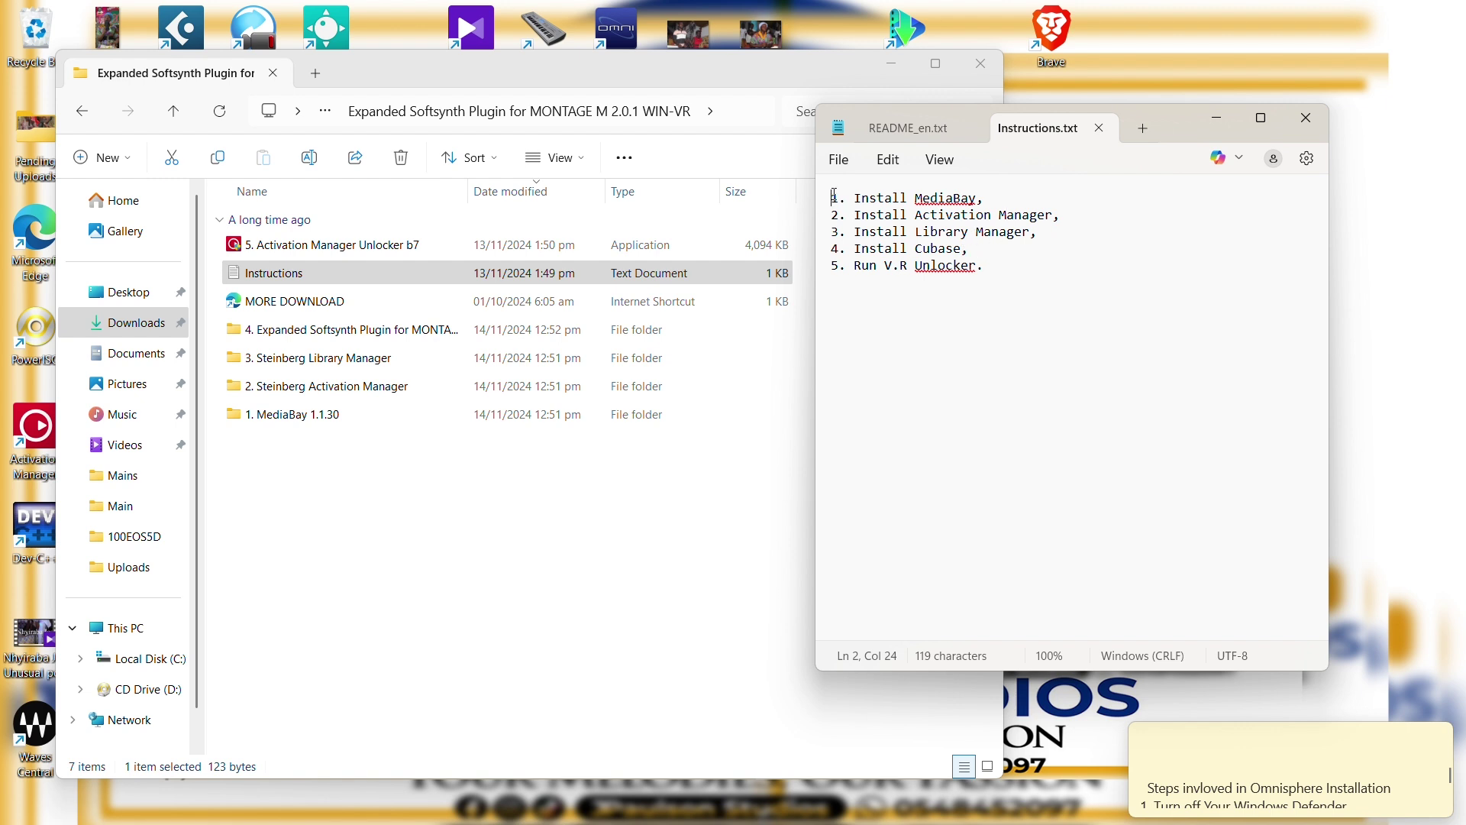
drag(832, 198, 1072, 229)
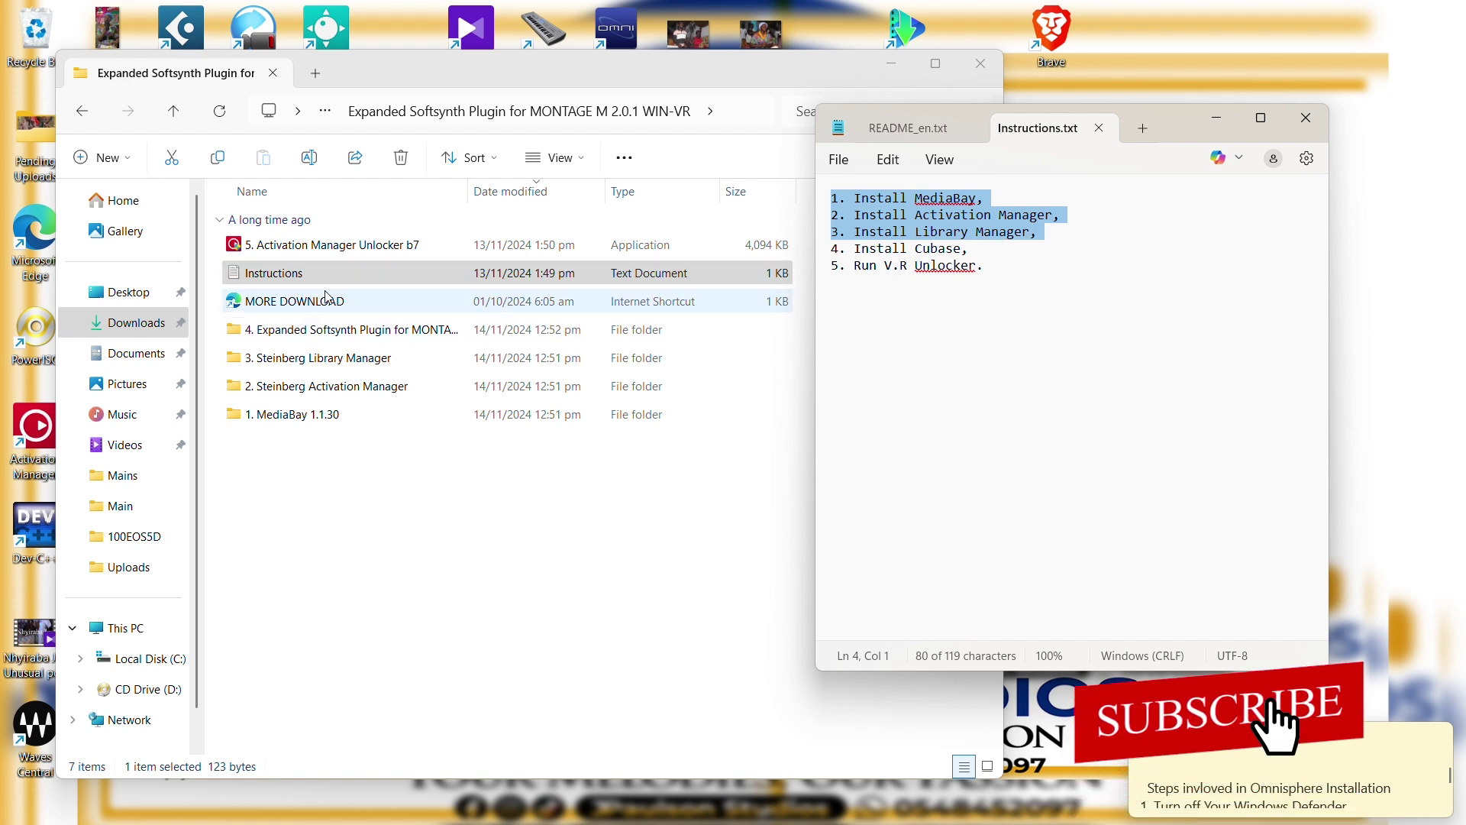
- Compare the Run V.R Unlocker step with the 5. Activation Manager Unlocker b7 app in the folder
click(346, 246)
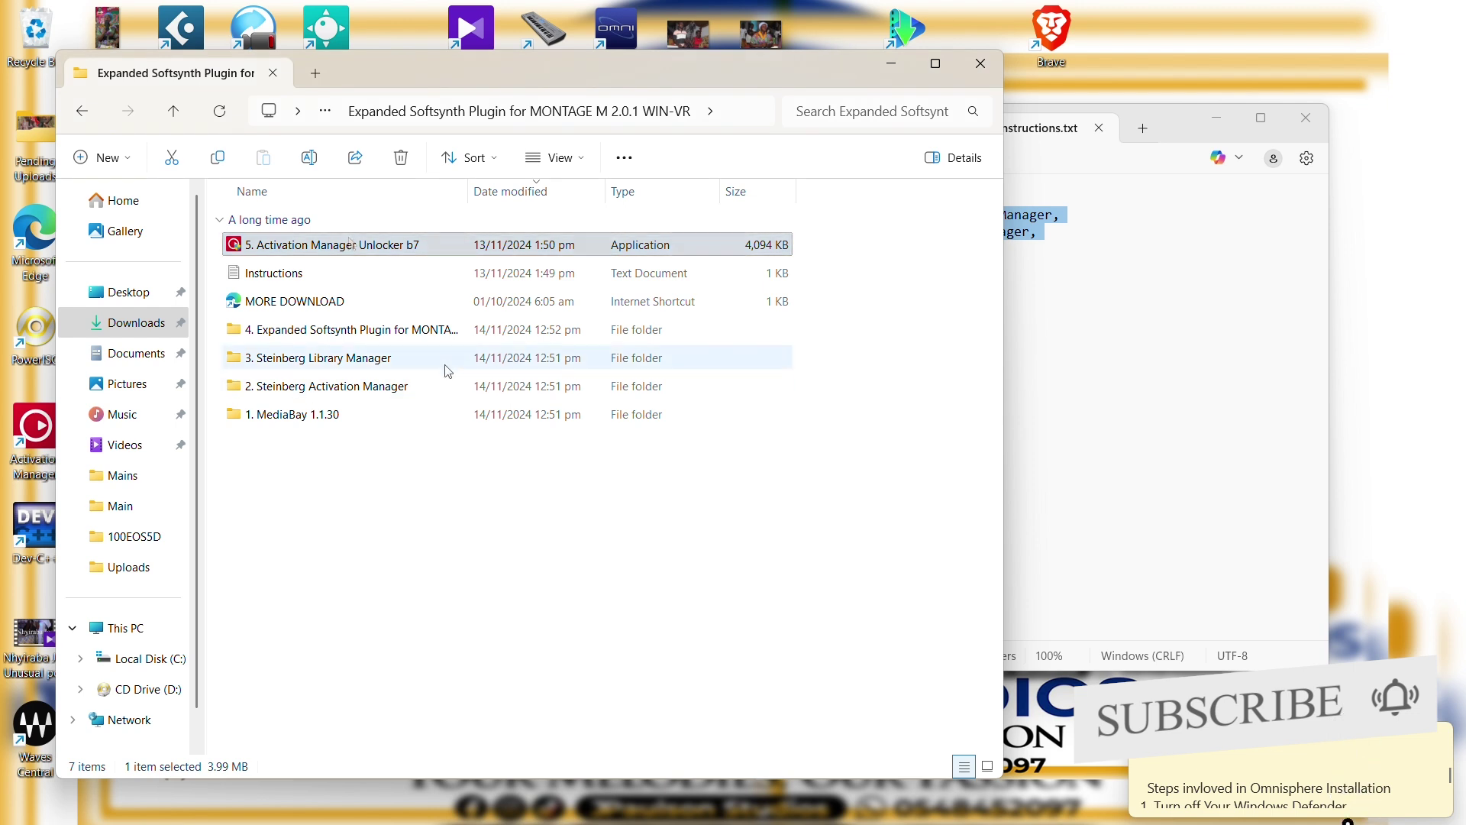
click(1027, 309)
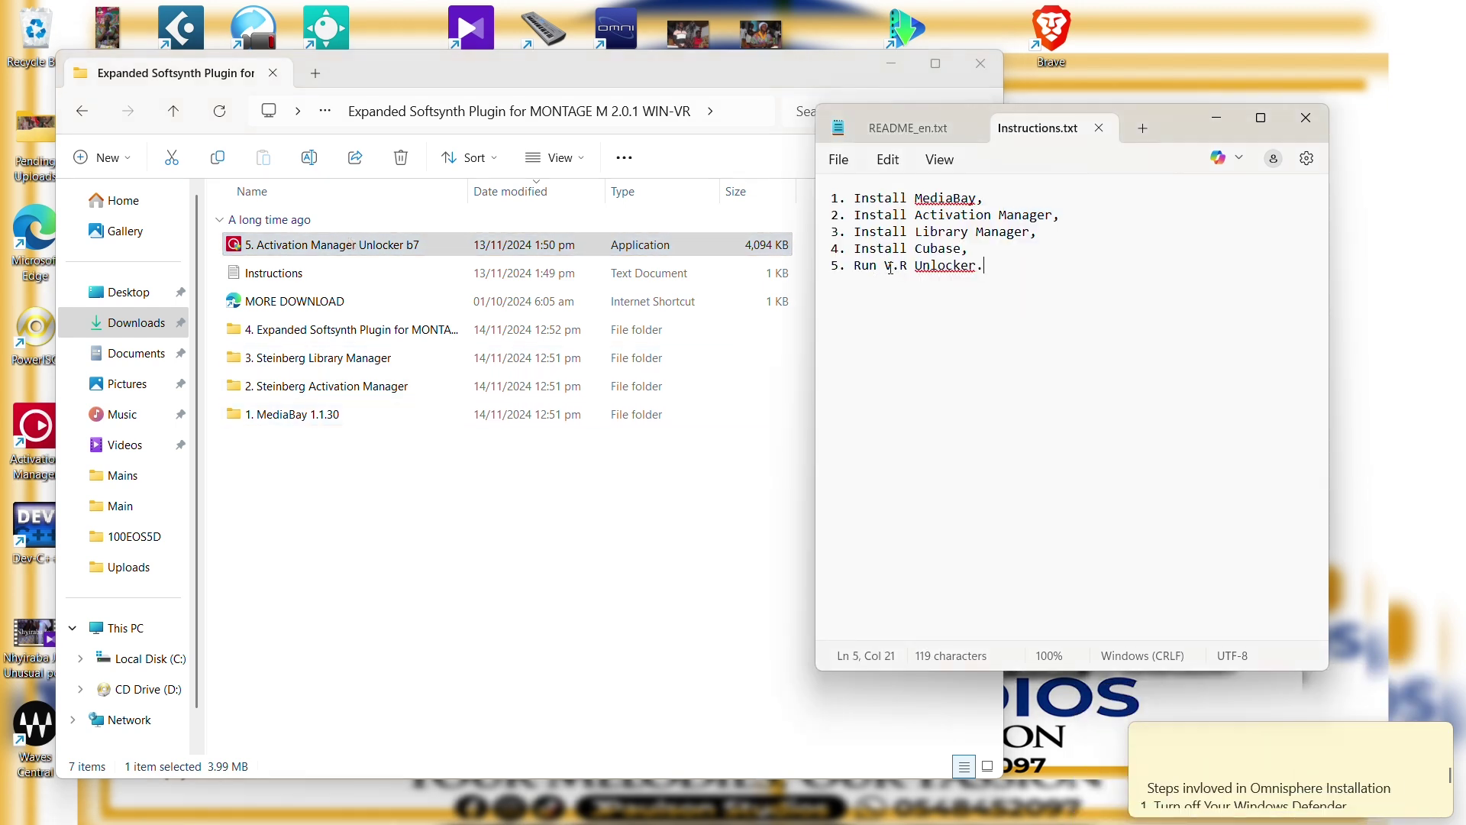
click(987, 265)
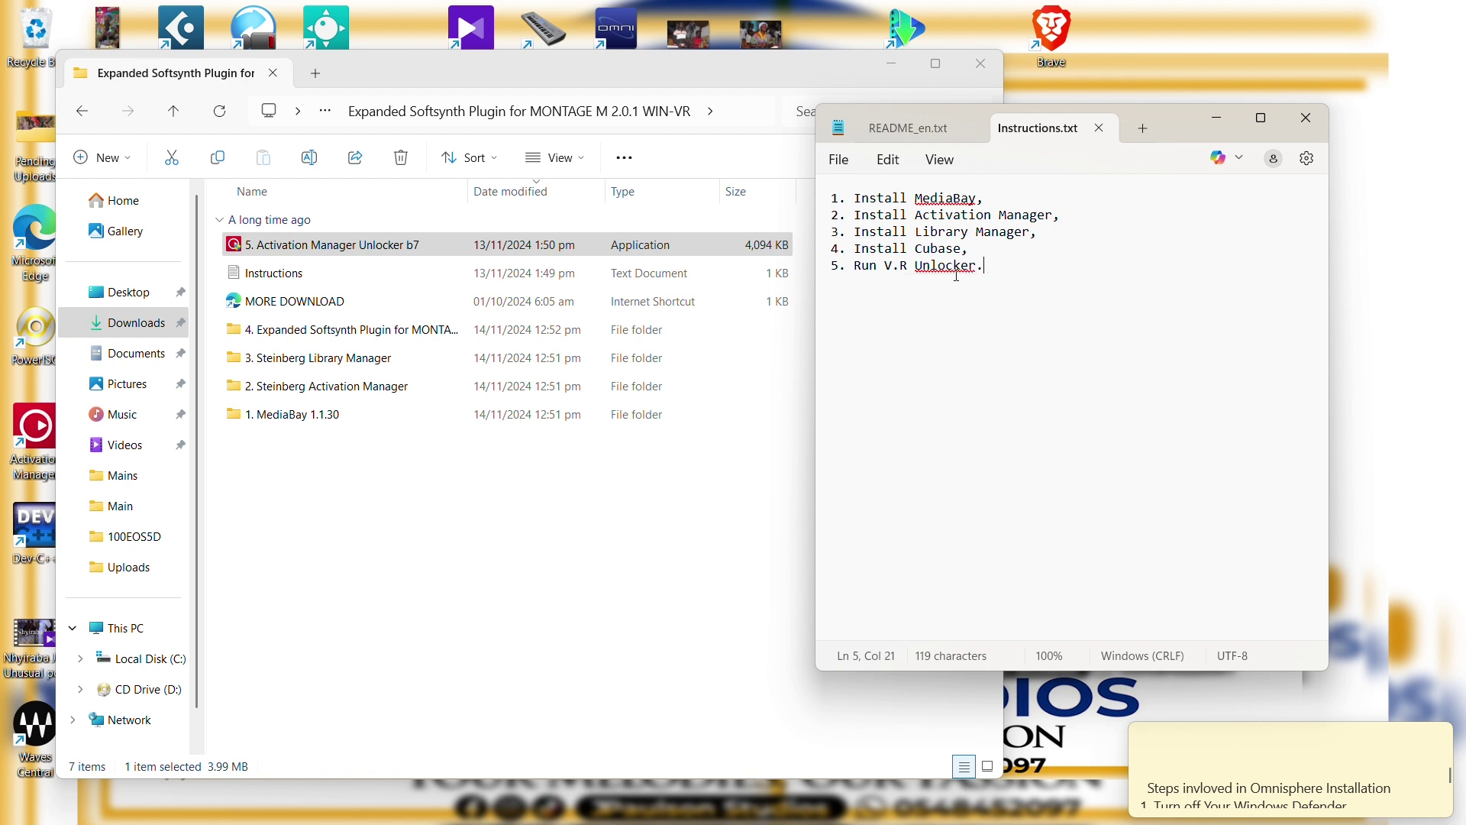
click(347, 446)
click(435, 256)
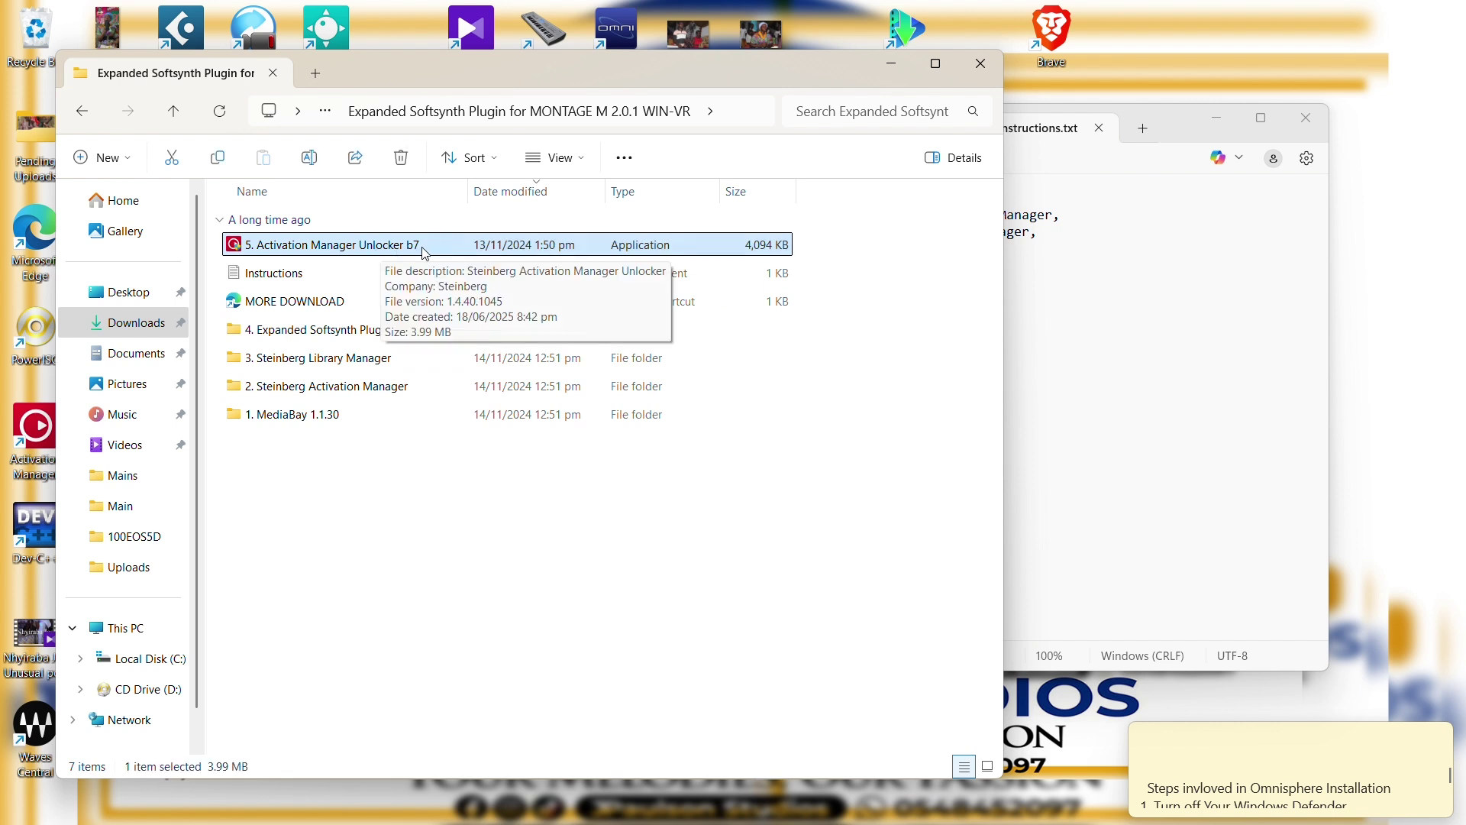
- Run MediaBay 1.1.30 Setup, accept the licence, install the update and return to the plugin folder
click(334, 335)
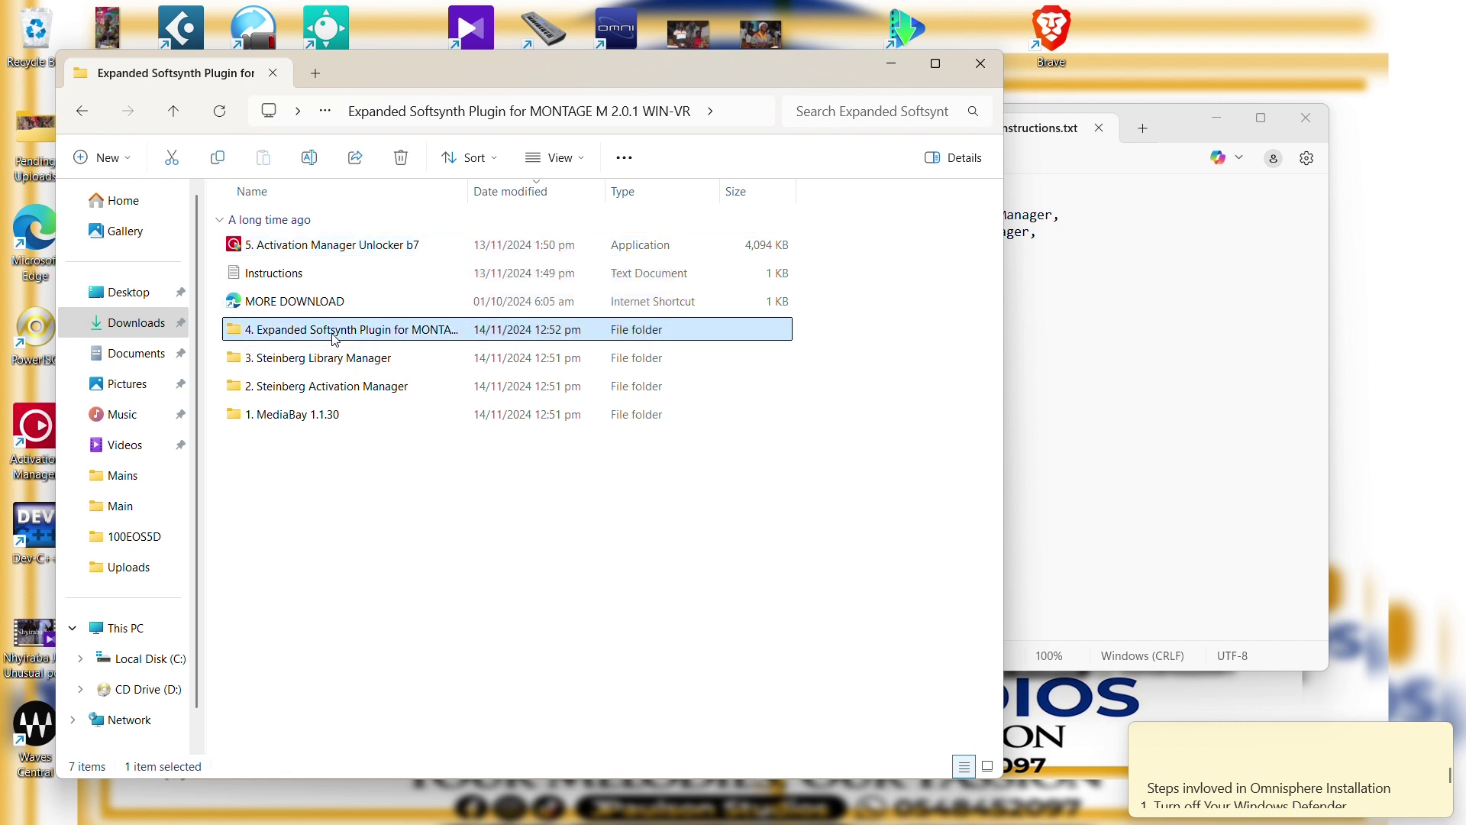
click(305, 358)
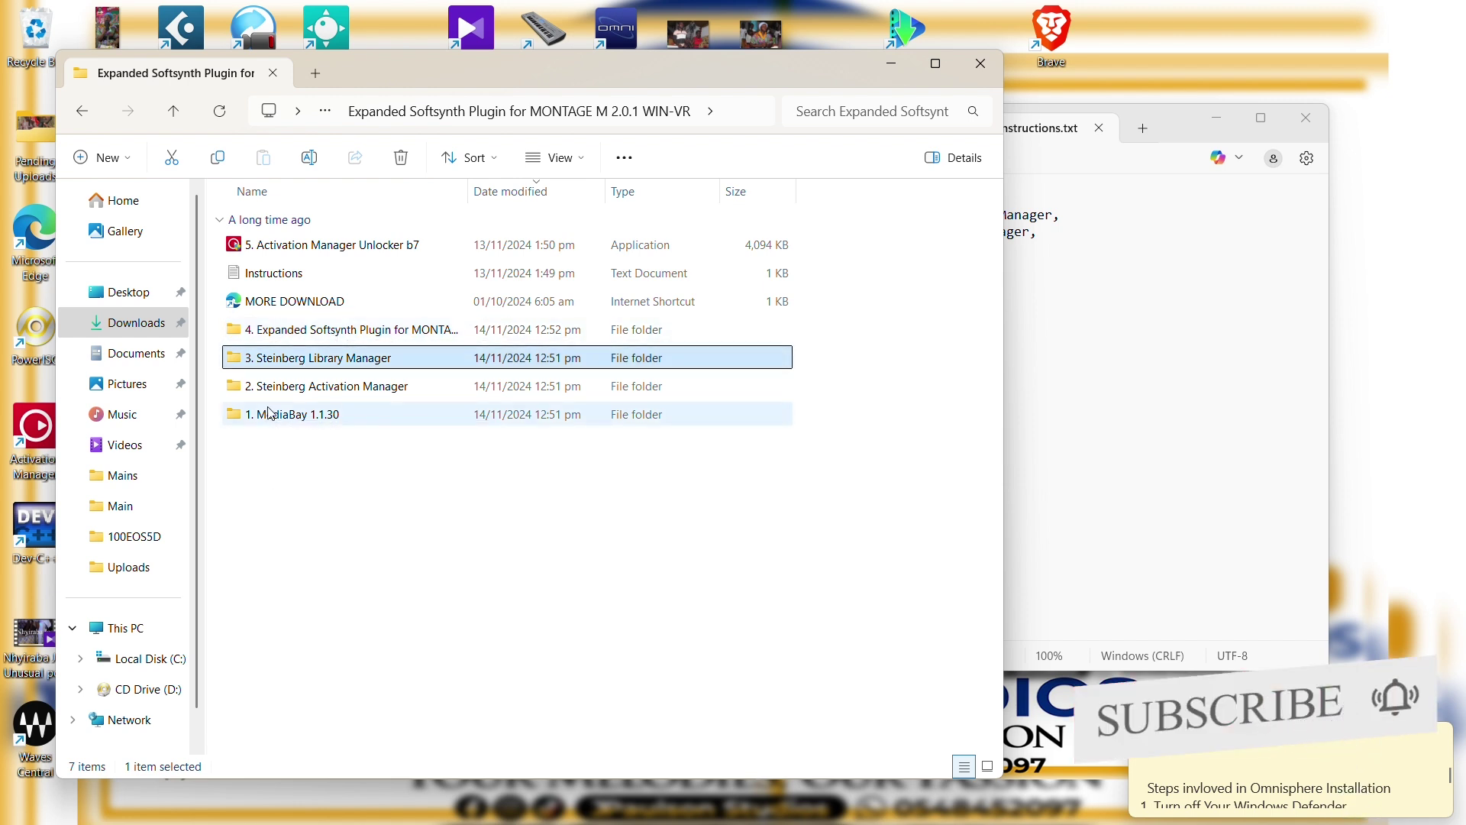
double_click(271, 413)
double_click(278, 280)
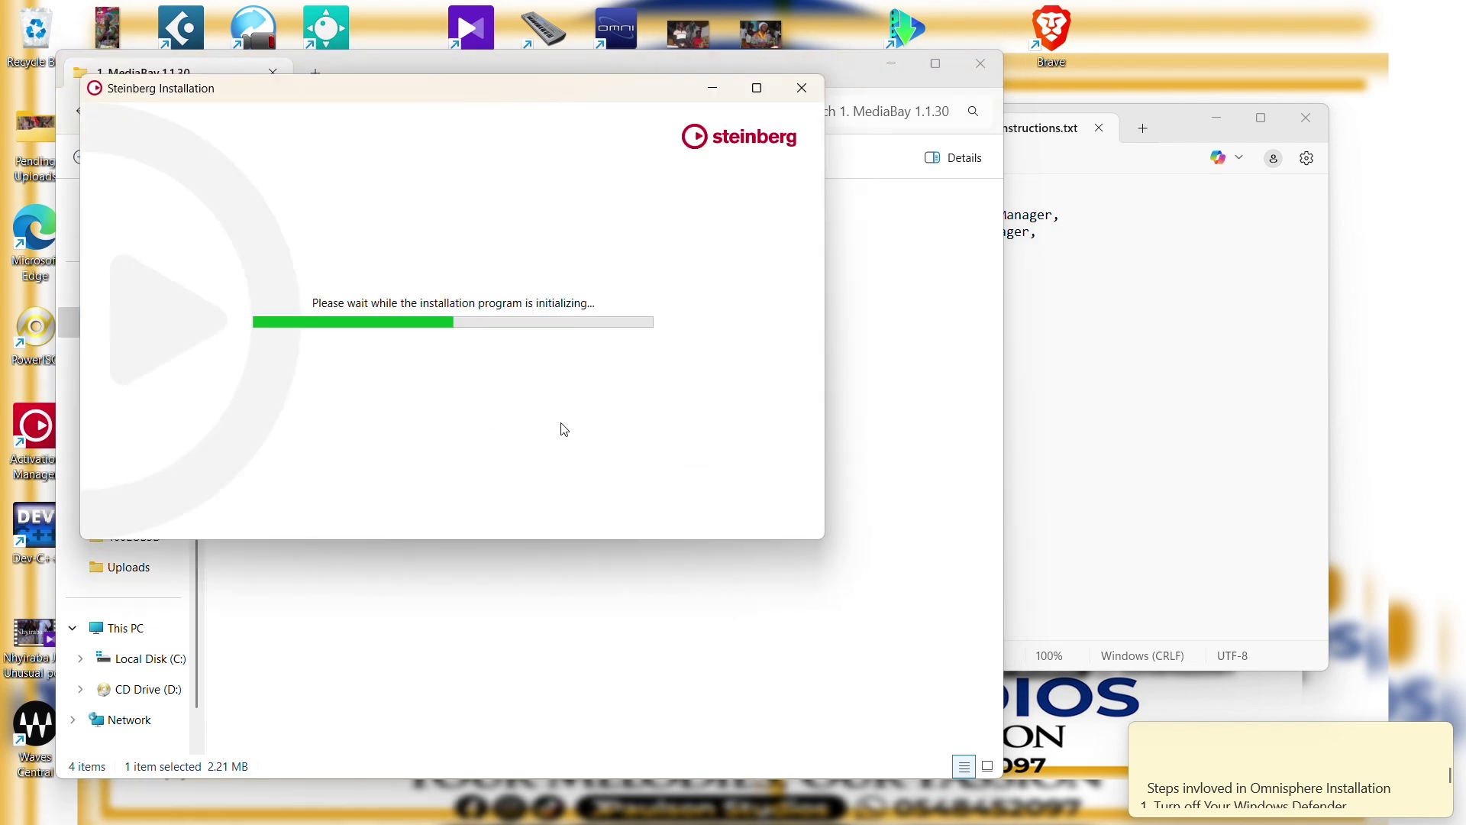
click(691, 519)
click(535, 472)
click(691, 518)
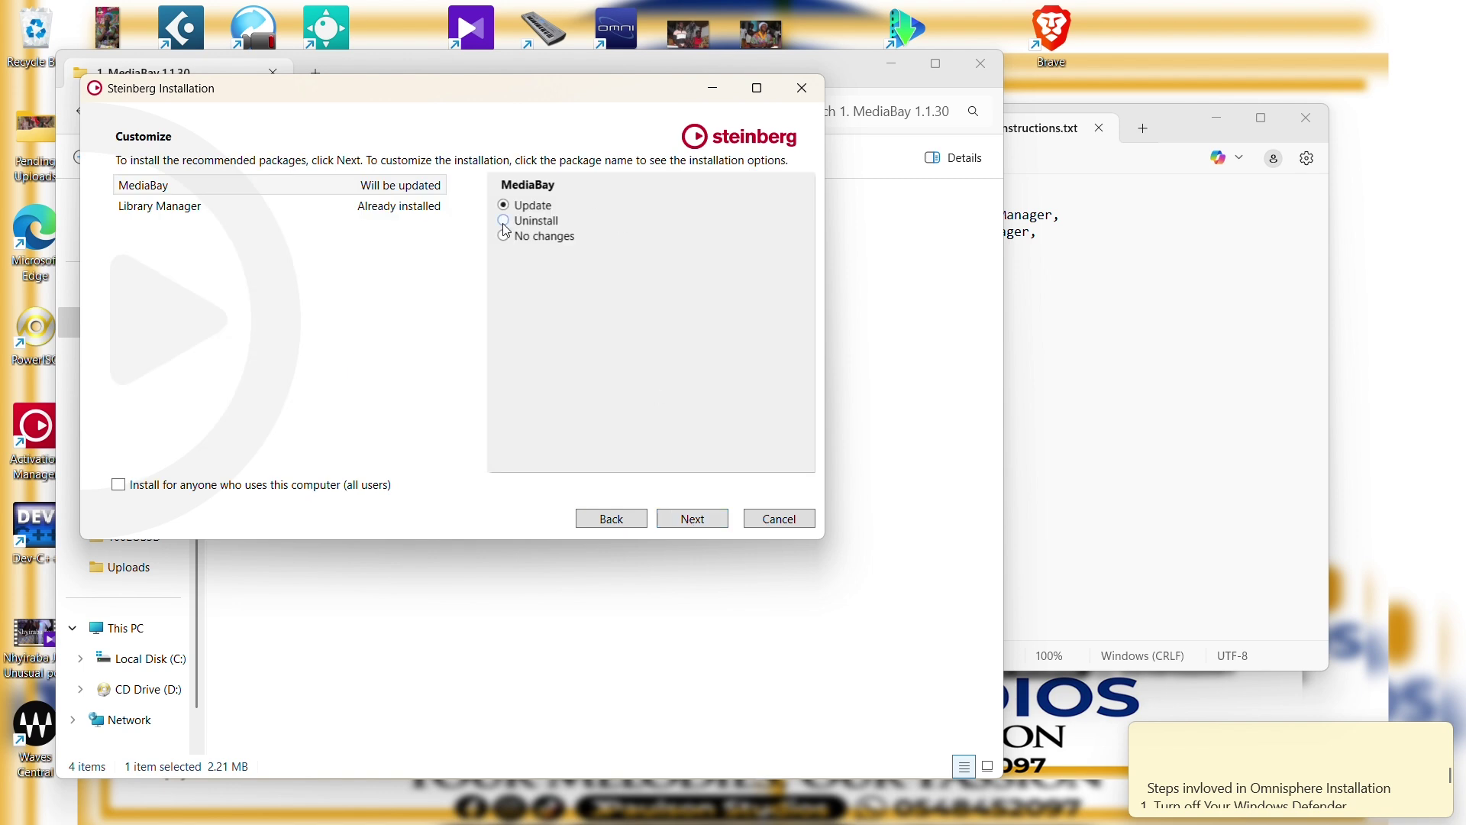
click(691, 518)
click(691, 519)
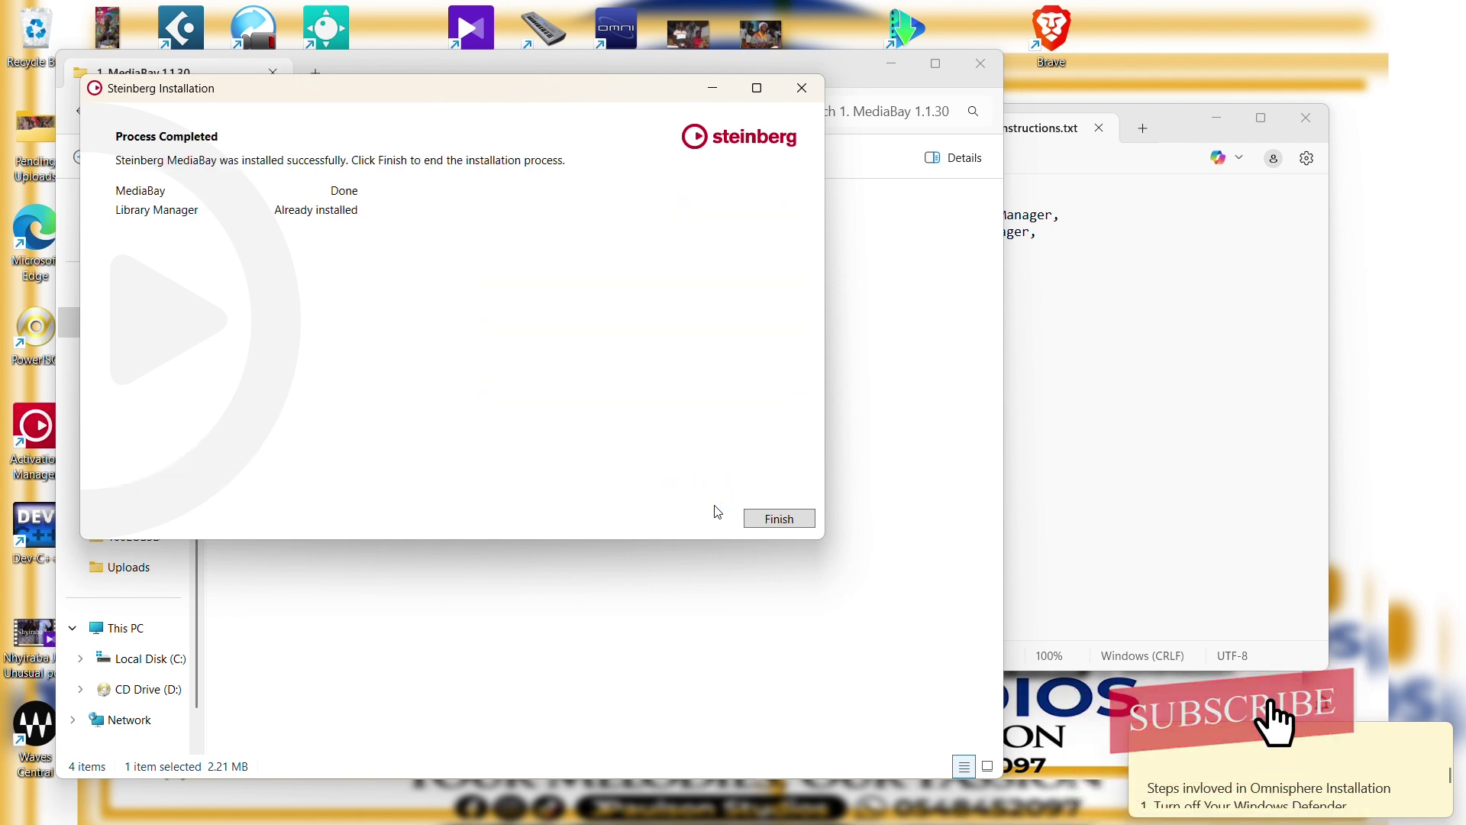
click(780, 518)
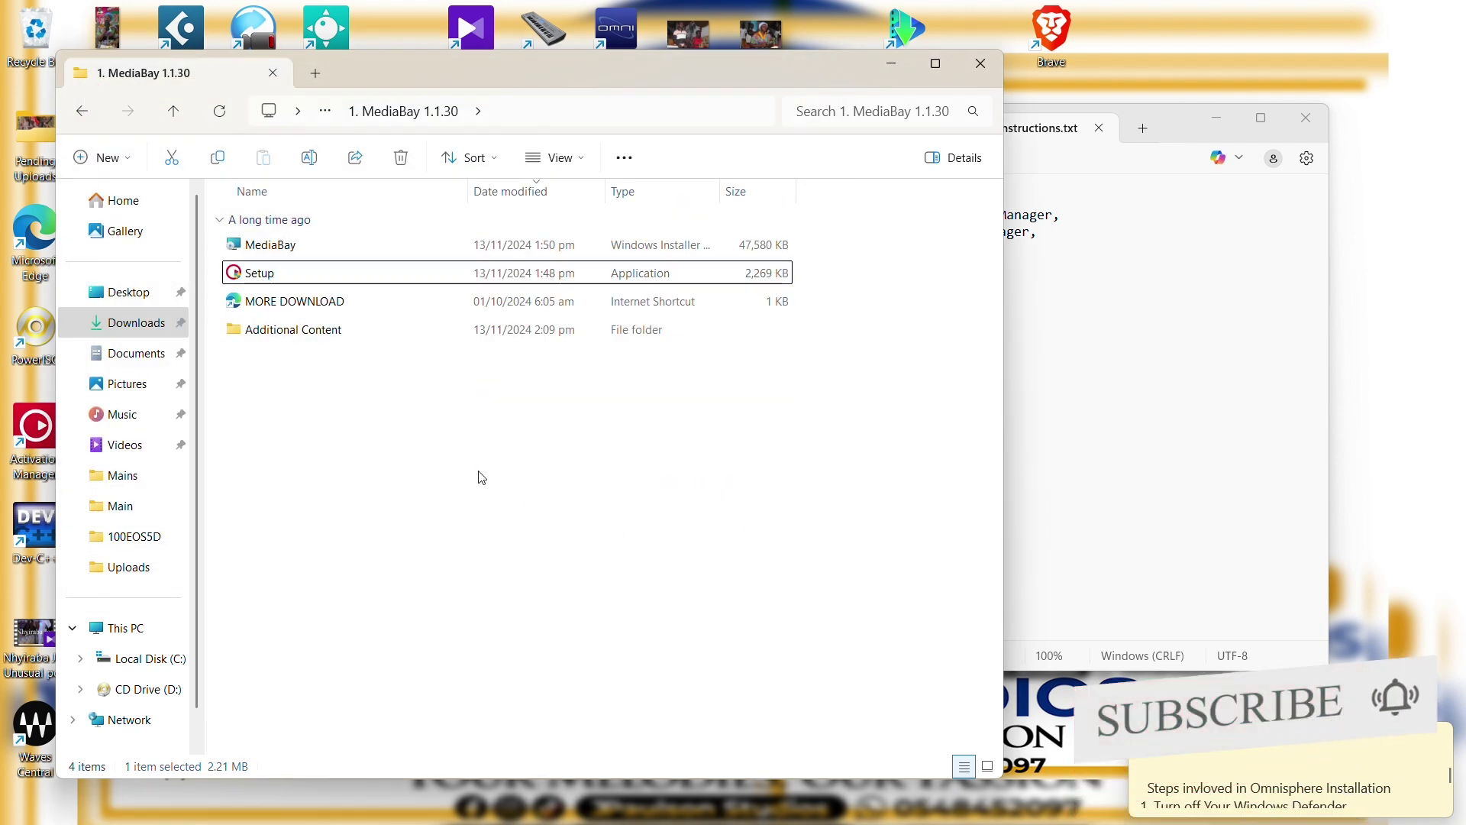
key(alt+Up)
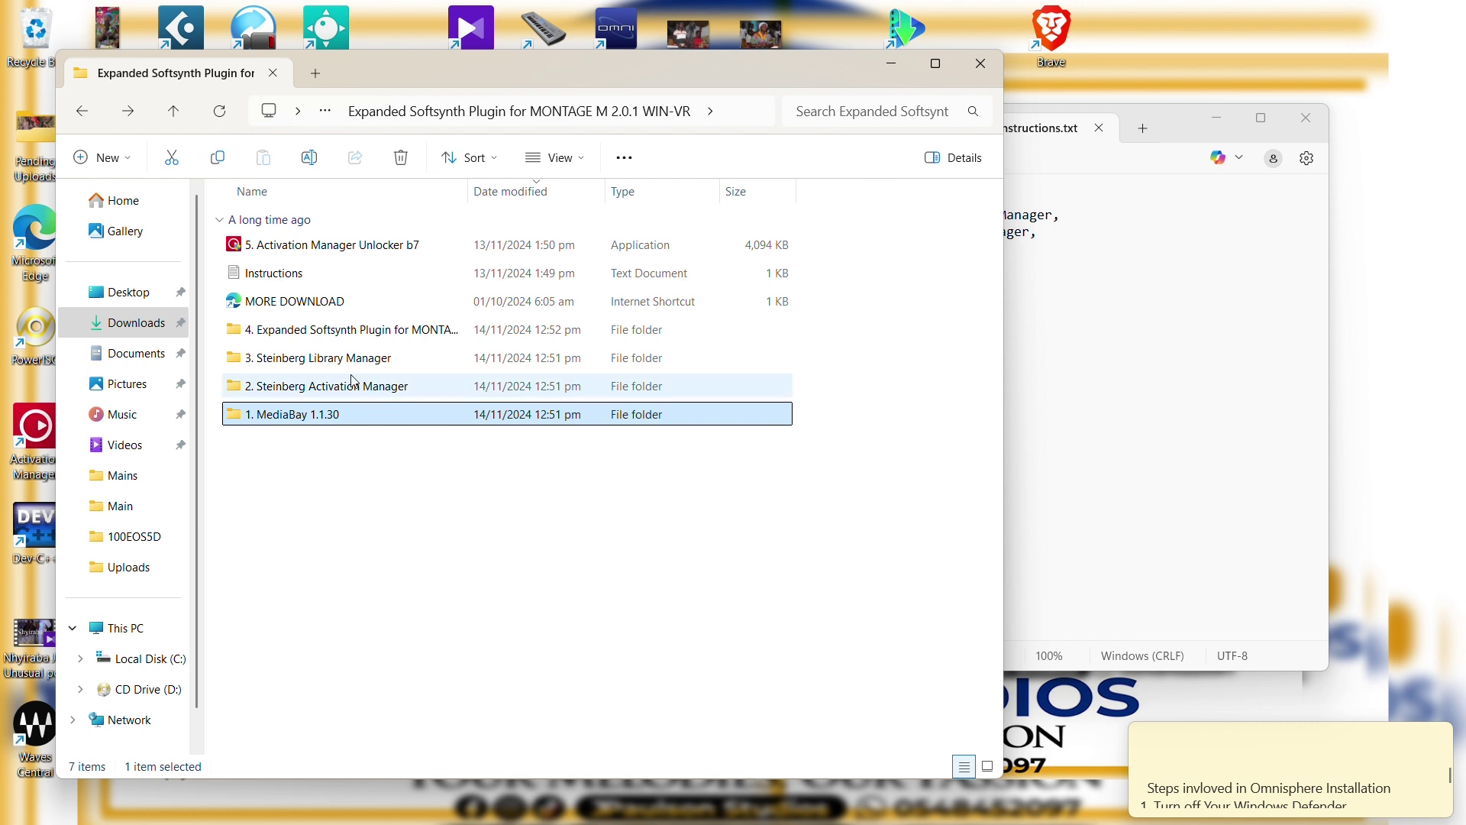
- Run the Activation Manager setup, accept the licence and choose No changes for Activation Manager
double_click(356, 385)
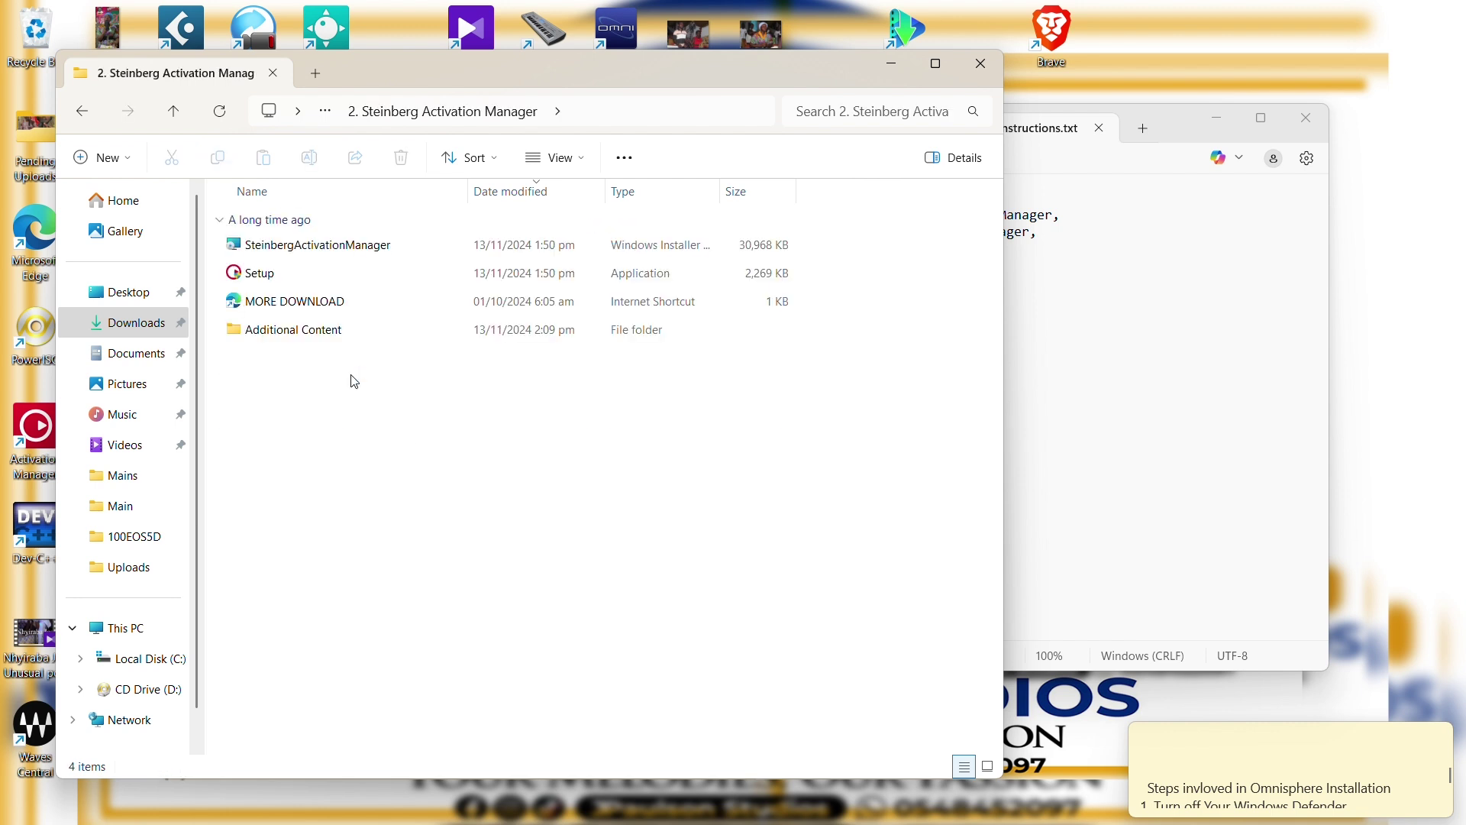
click(299, 275)
double_click(300, 275)
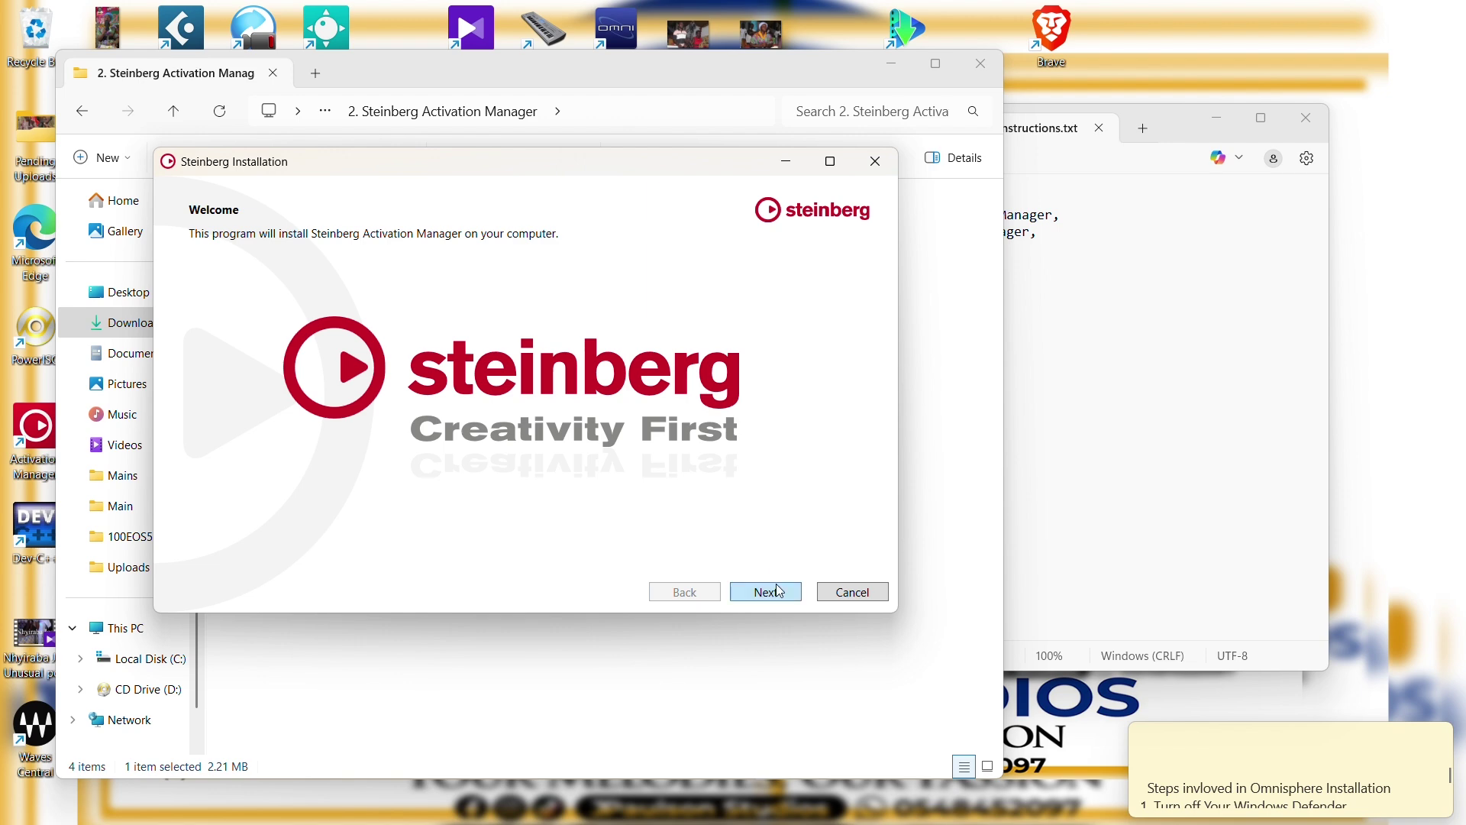
click(778, 590)
click(592, 537)
click(765, 592)
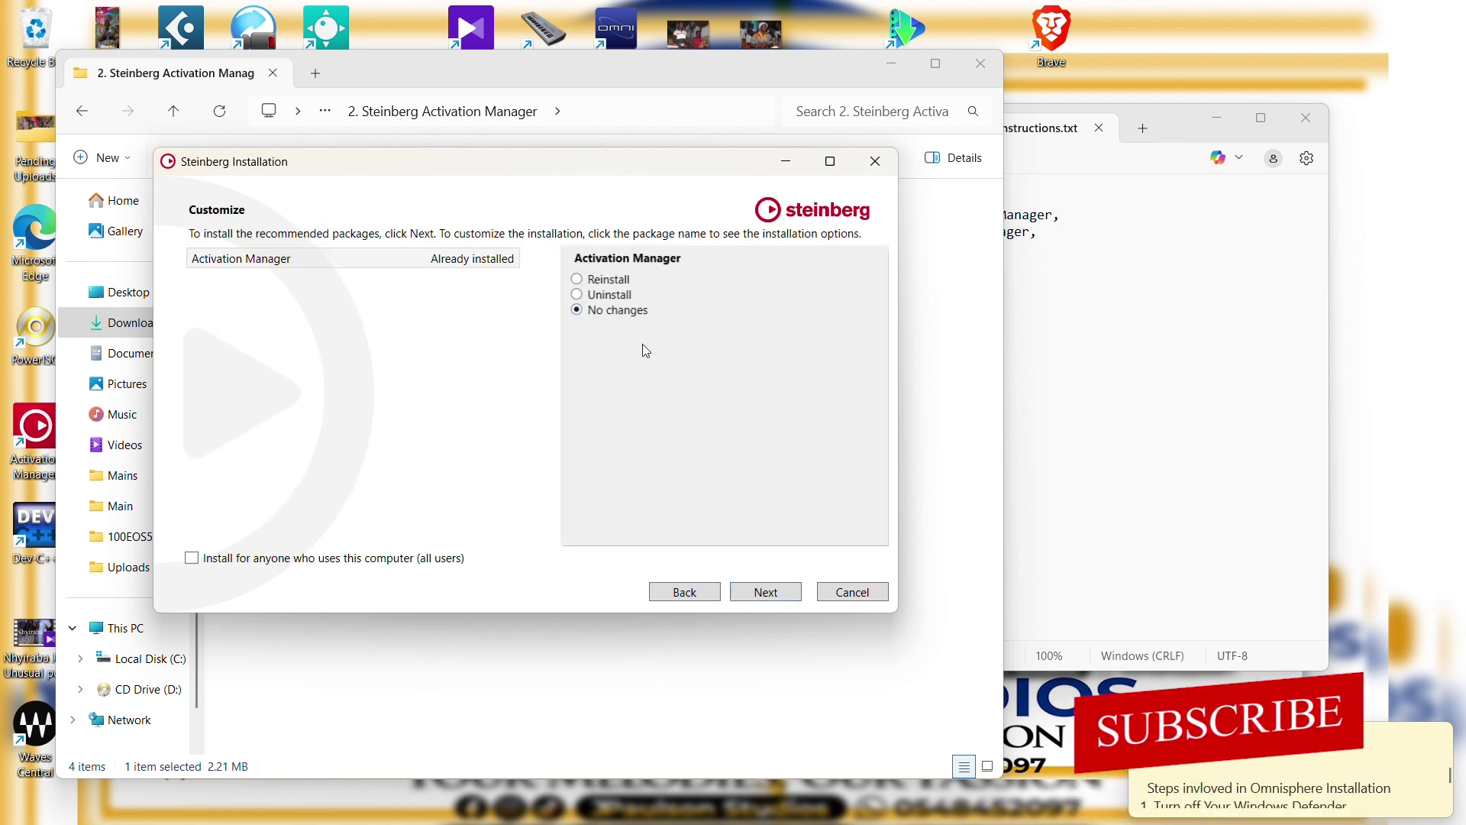
click(607, 284)
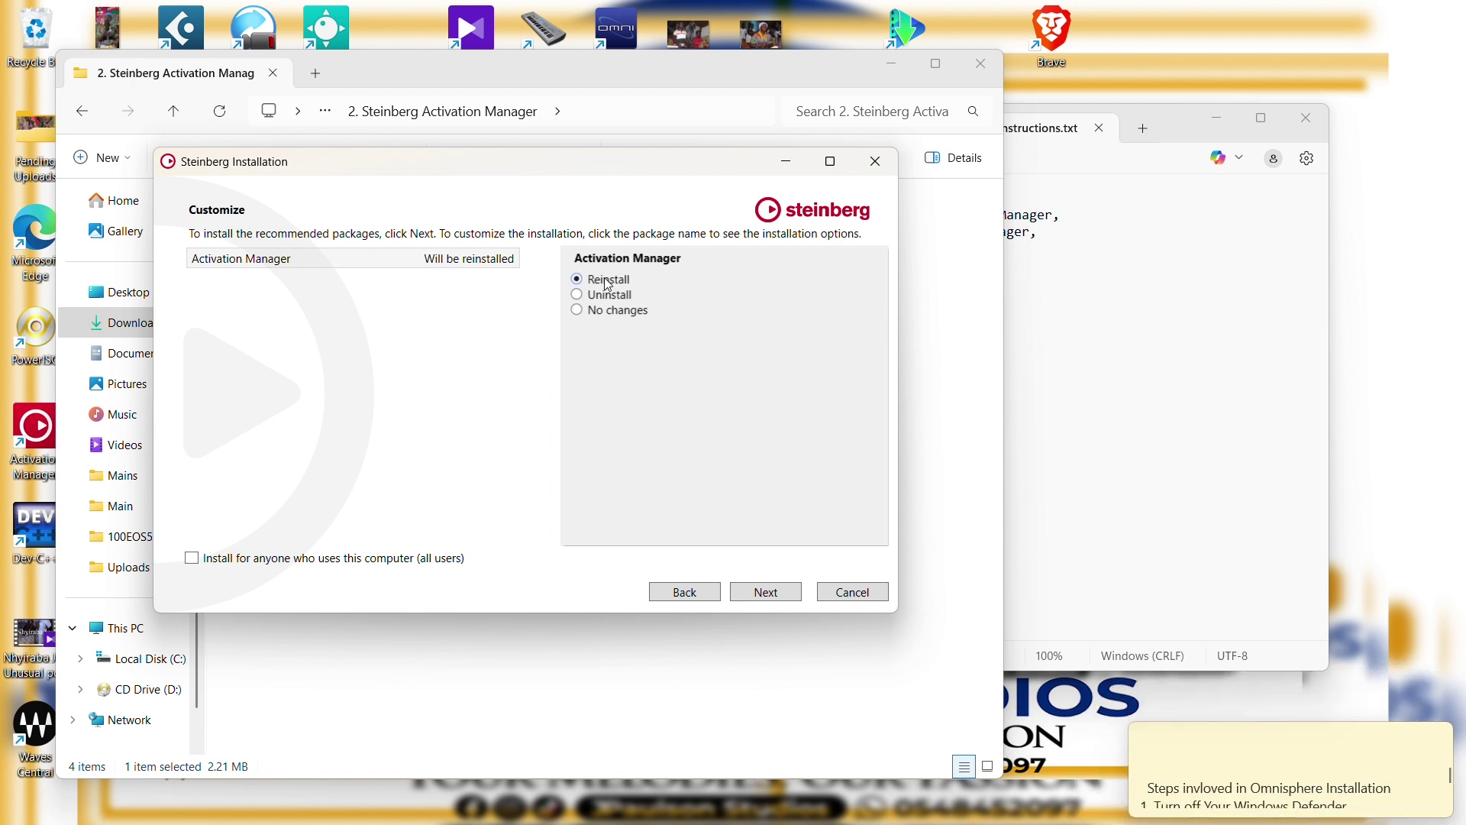
click(577, 310)
click(766, 594)
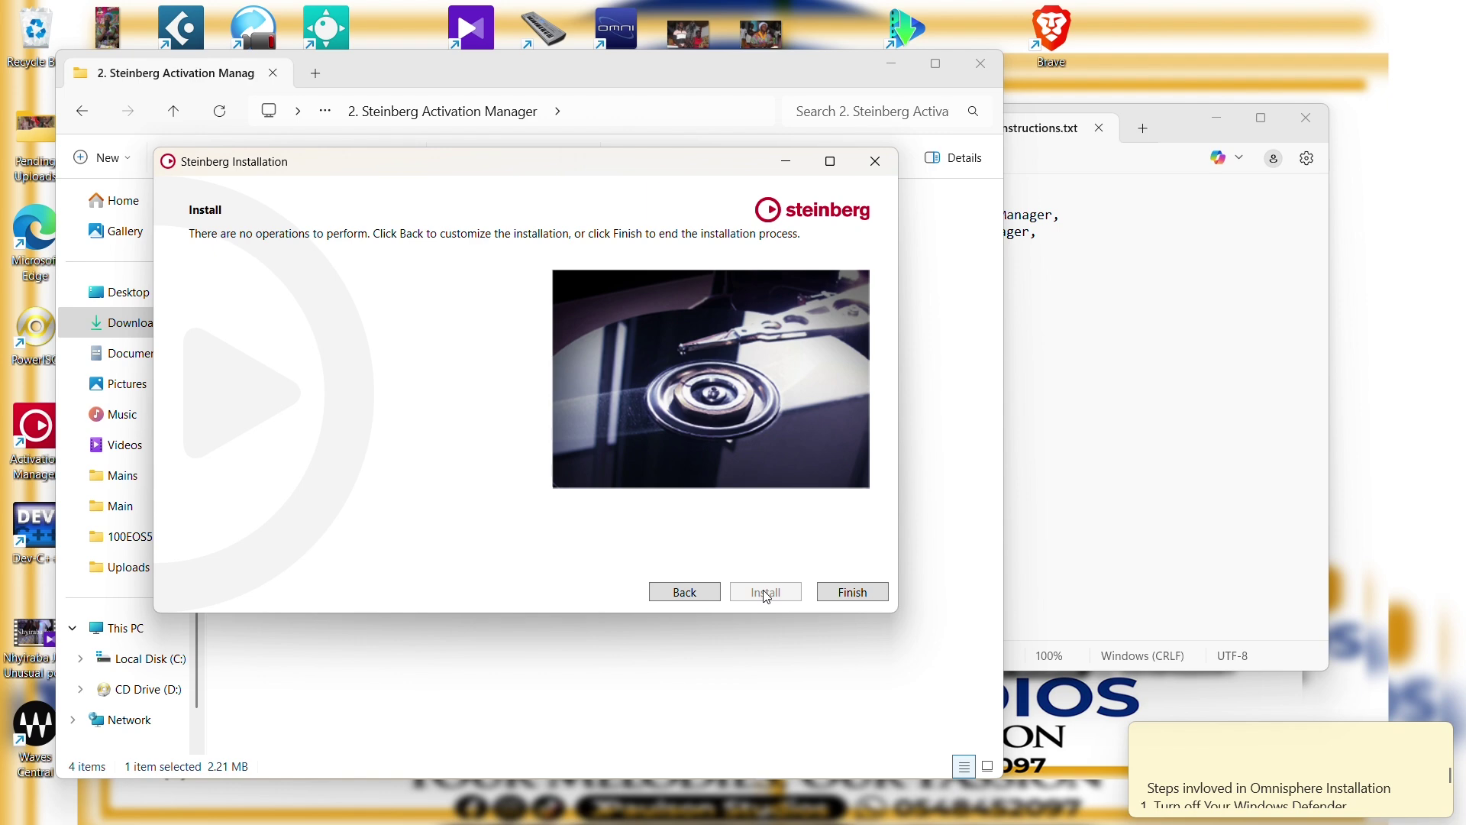
click(845, 599)
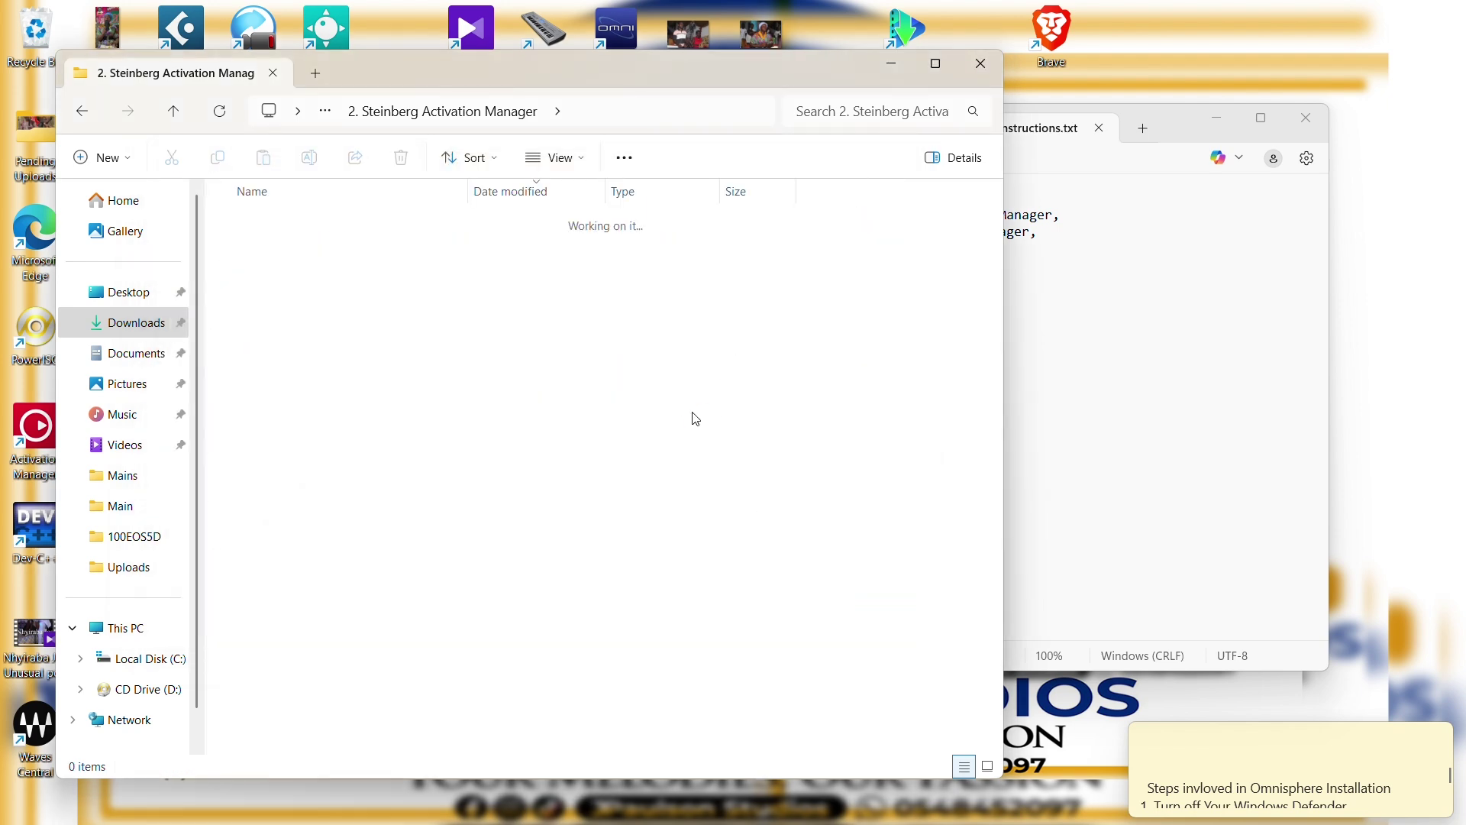
key(alt+Up)
- Run Steinberg Library Manager Setup, accept the licence and reinstall Library Manager using the Reinstall option
key(Up)
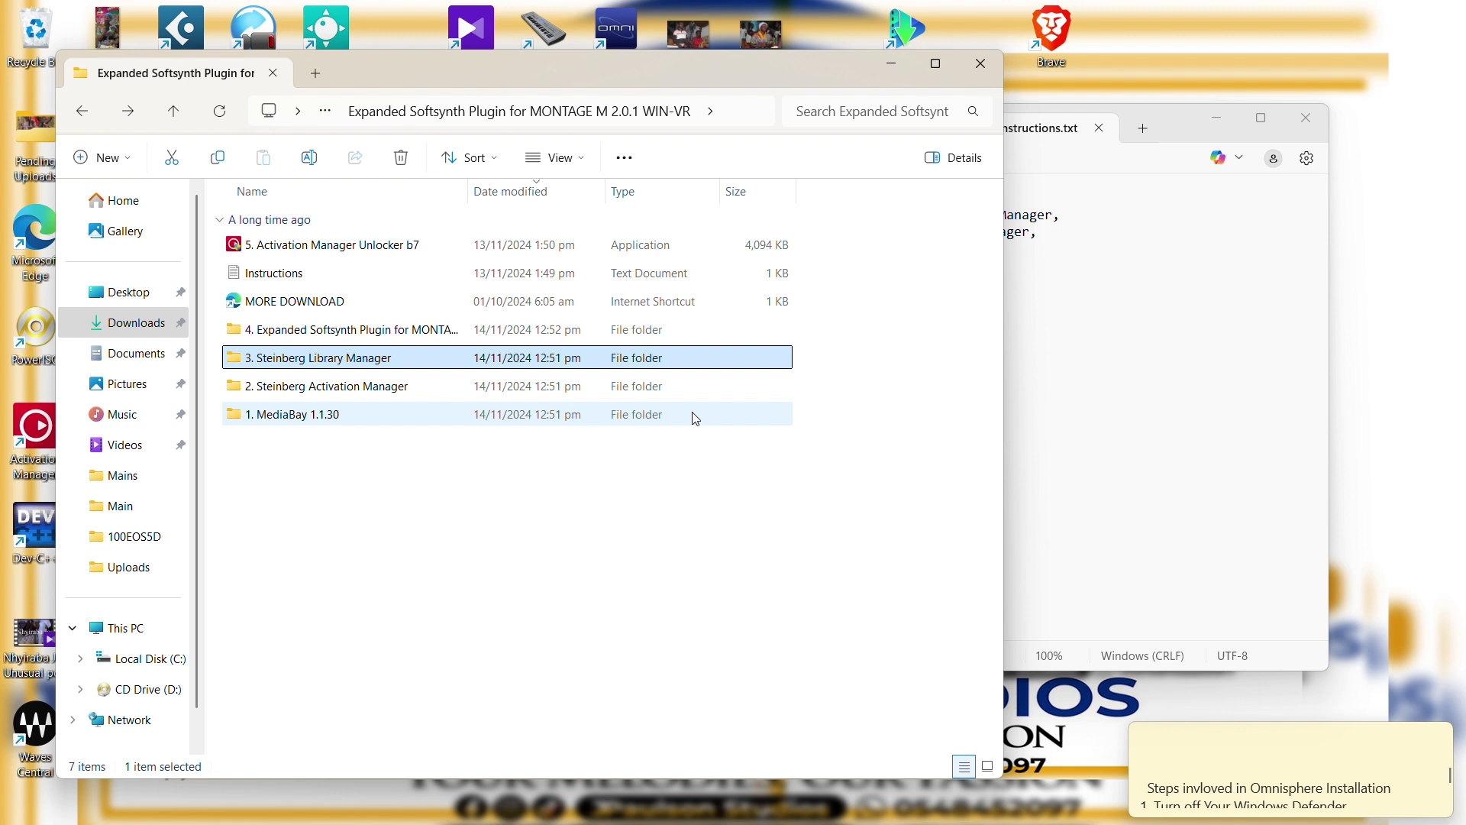
key(Return)
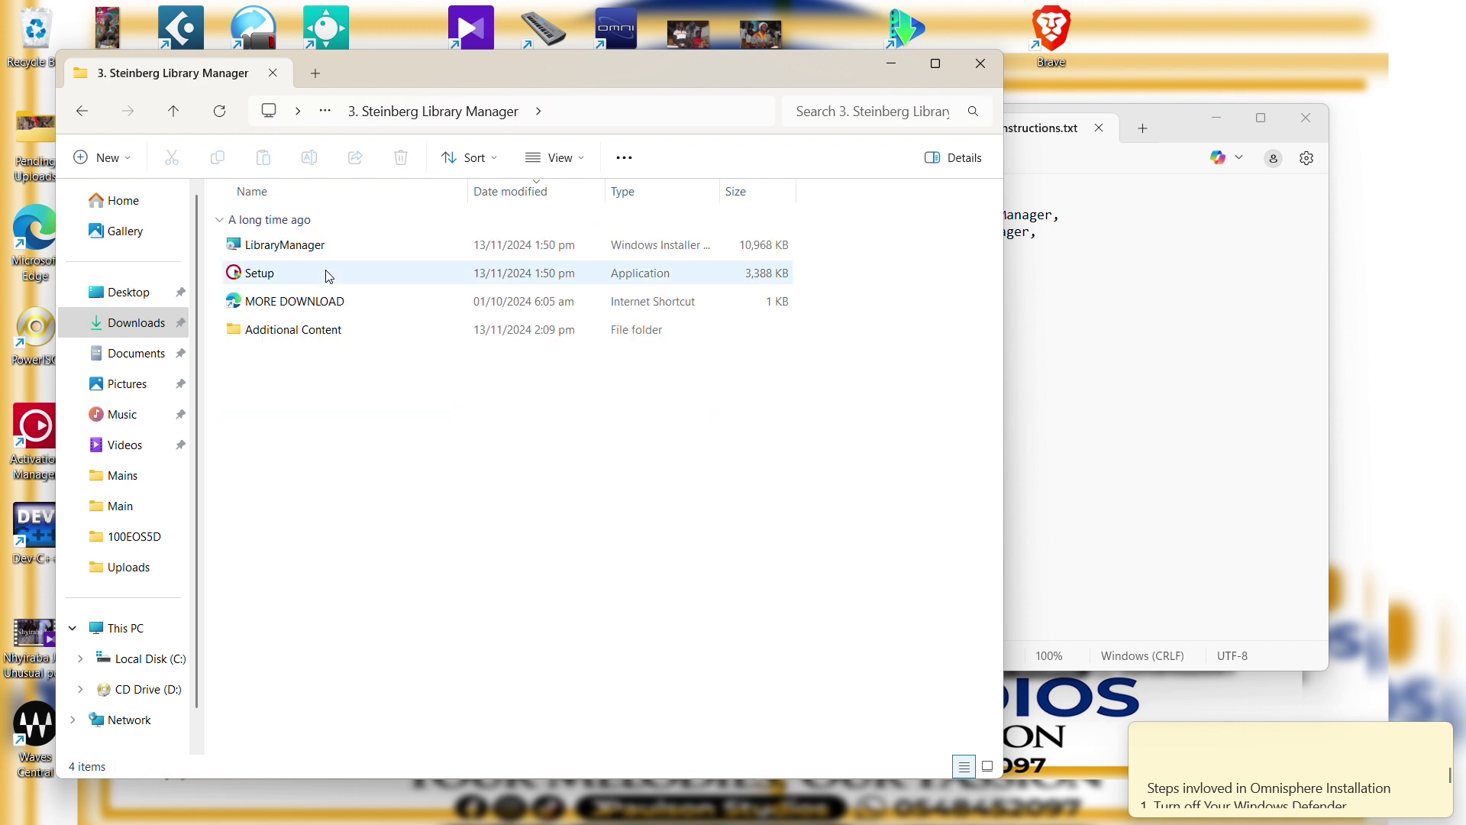
double_click(313, 272)
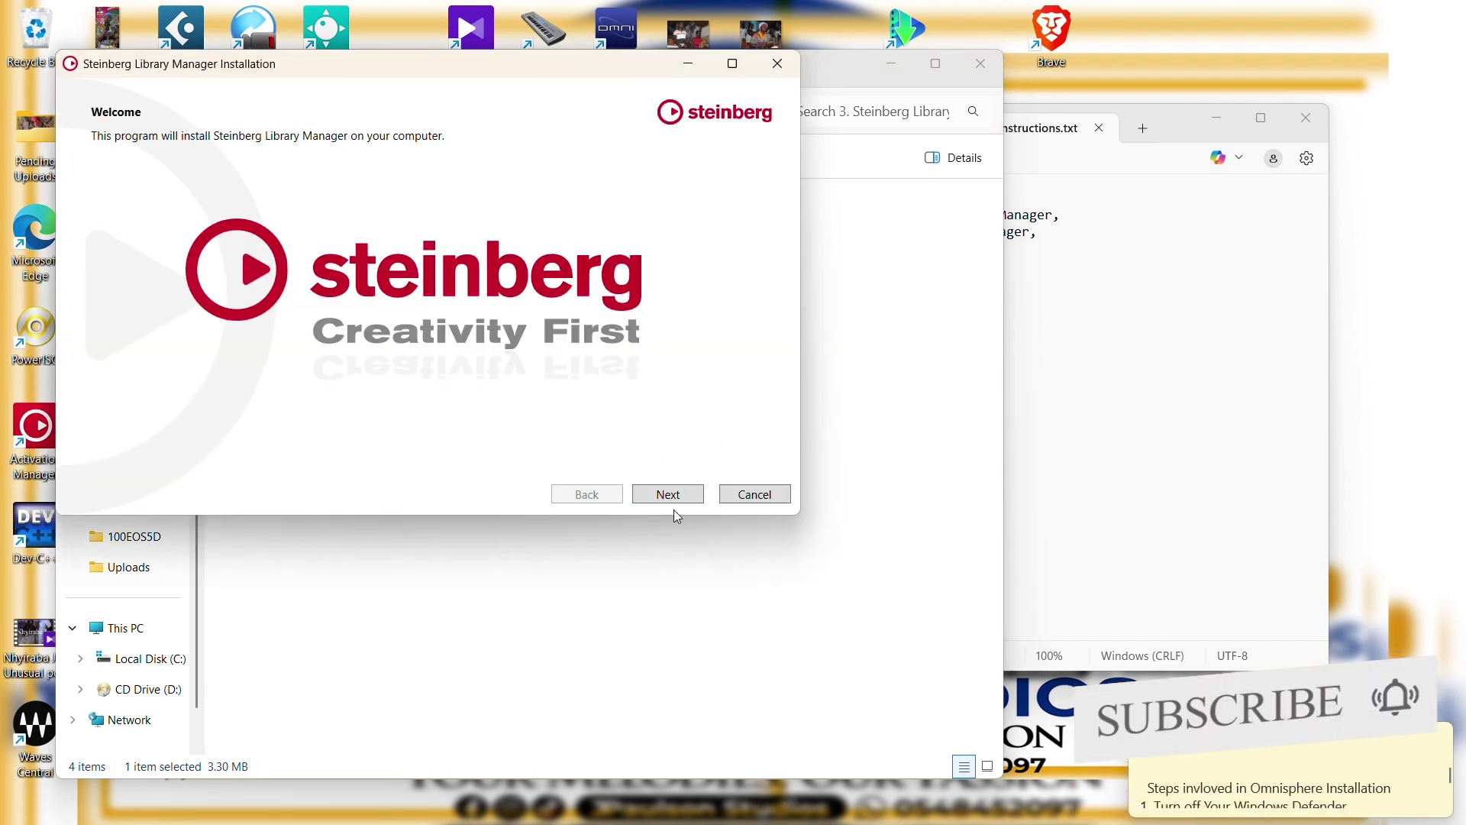
click(678, 499)
click(480, 437)
click(651, 498)
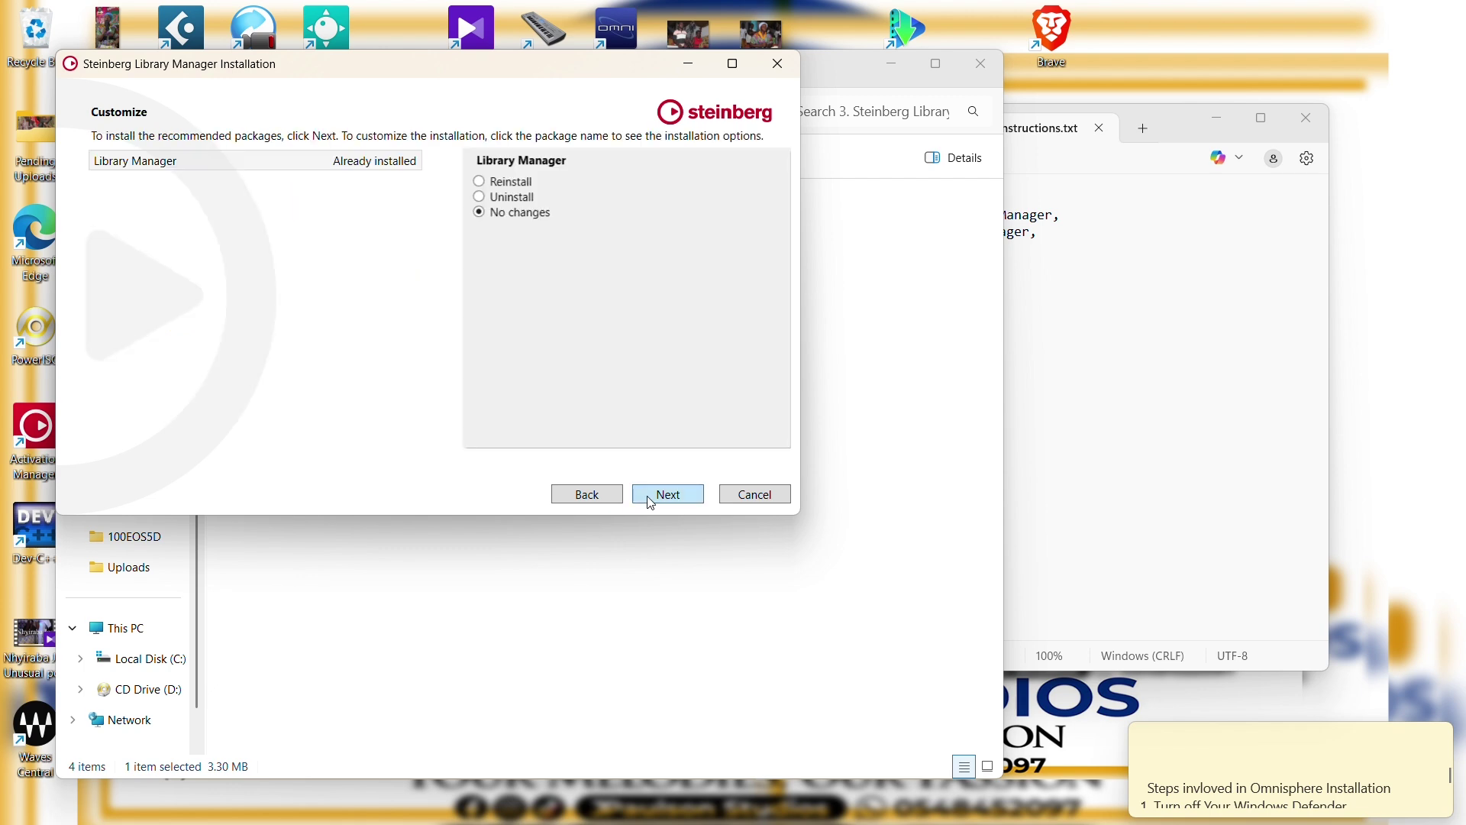
click(493, 184)
click(662, 495)
click(671, 497)
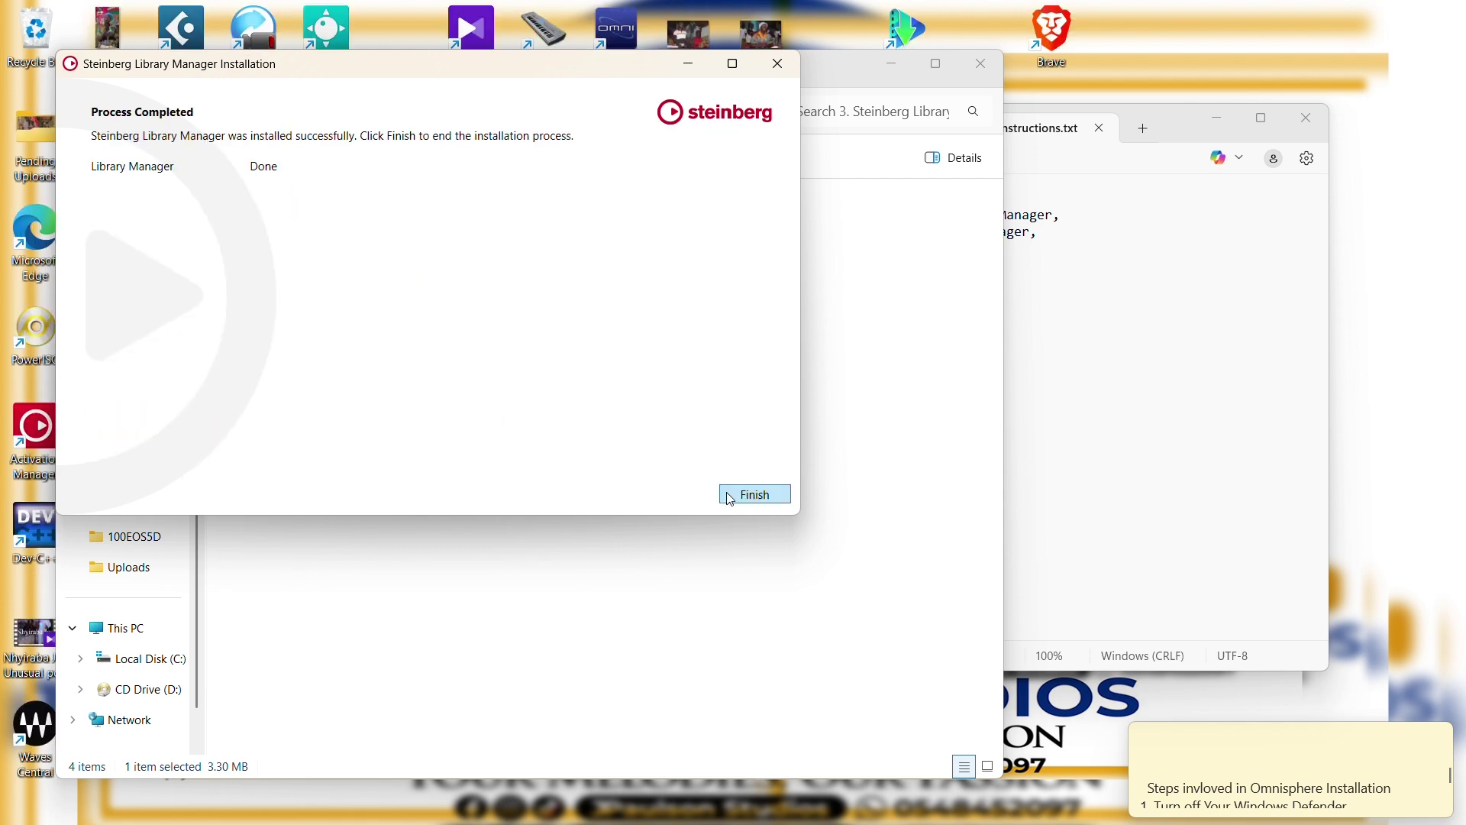
click(755, 494)
key(alt+Up)
click(1289, 110)
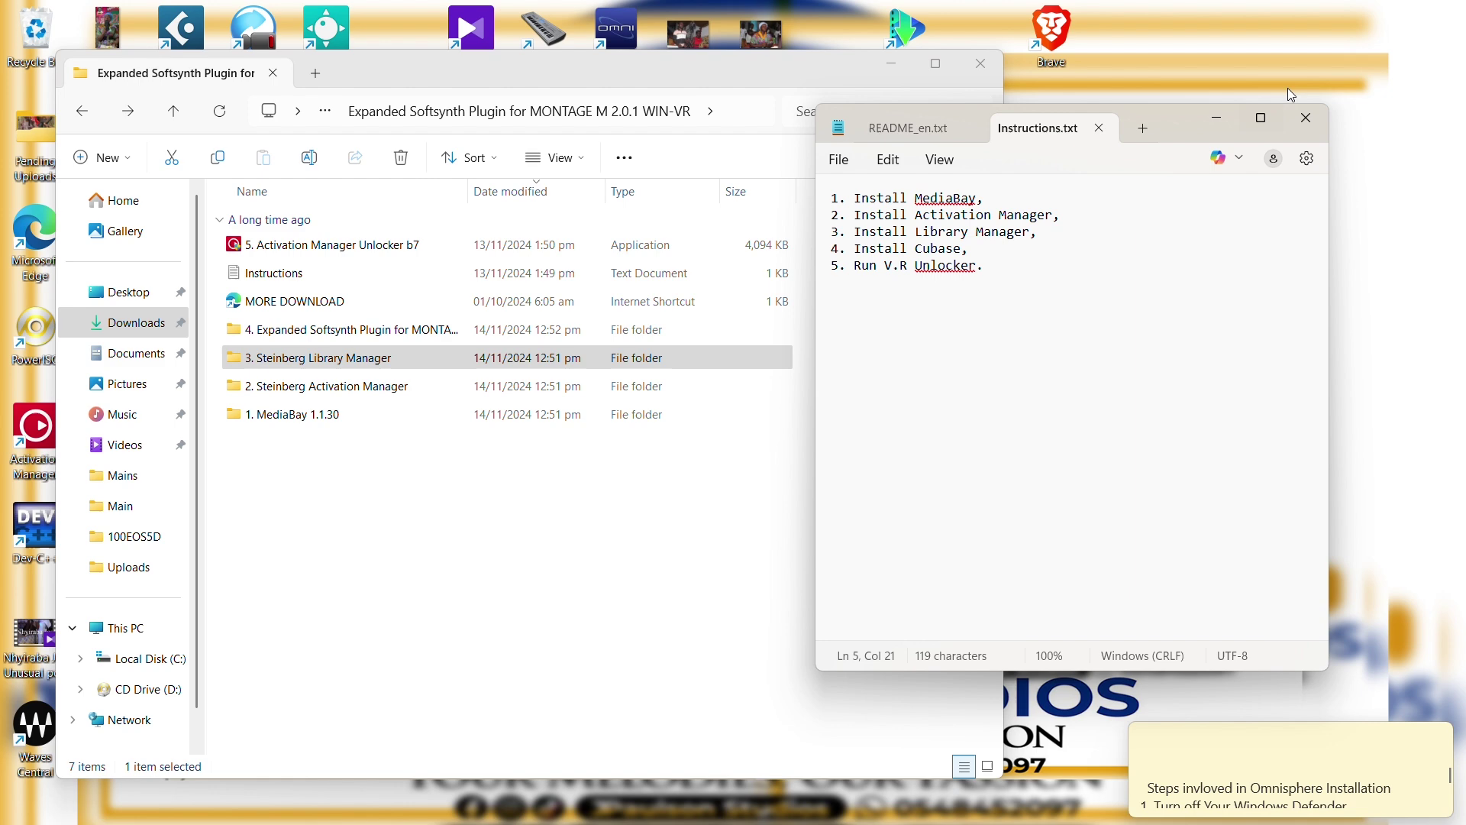
- Close Notepad and launch Install Expanded Softsynth Plugin for MONTAGE M from the 4. folder
click(1315, 119)
click(348, 334)
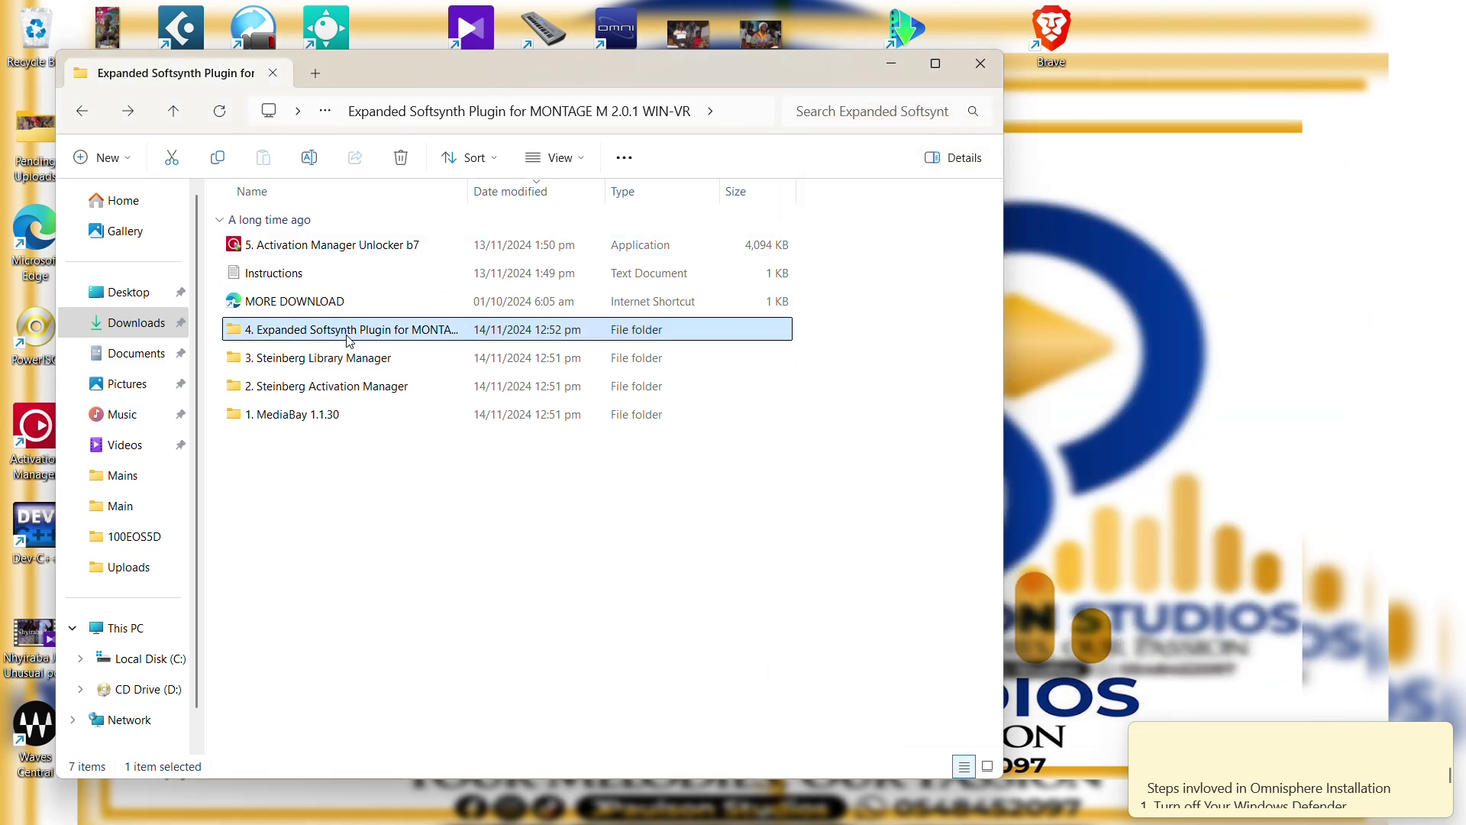
double_click(349, 337)
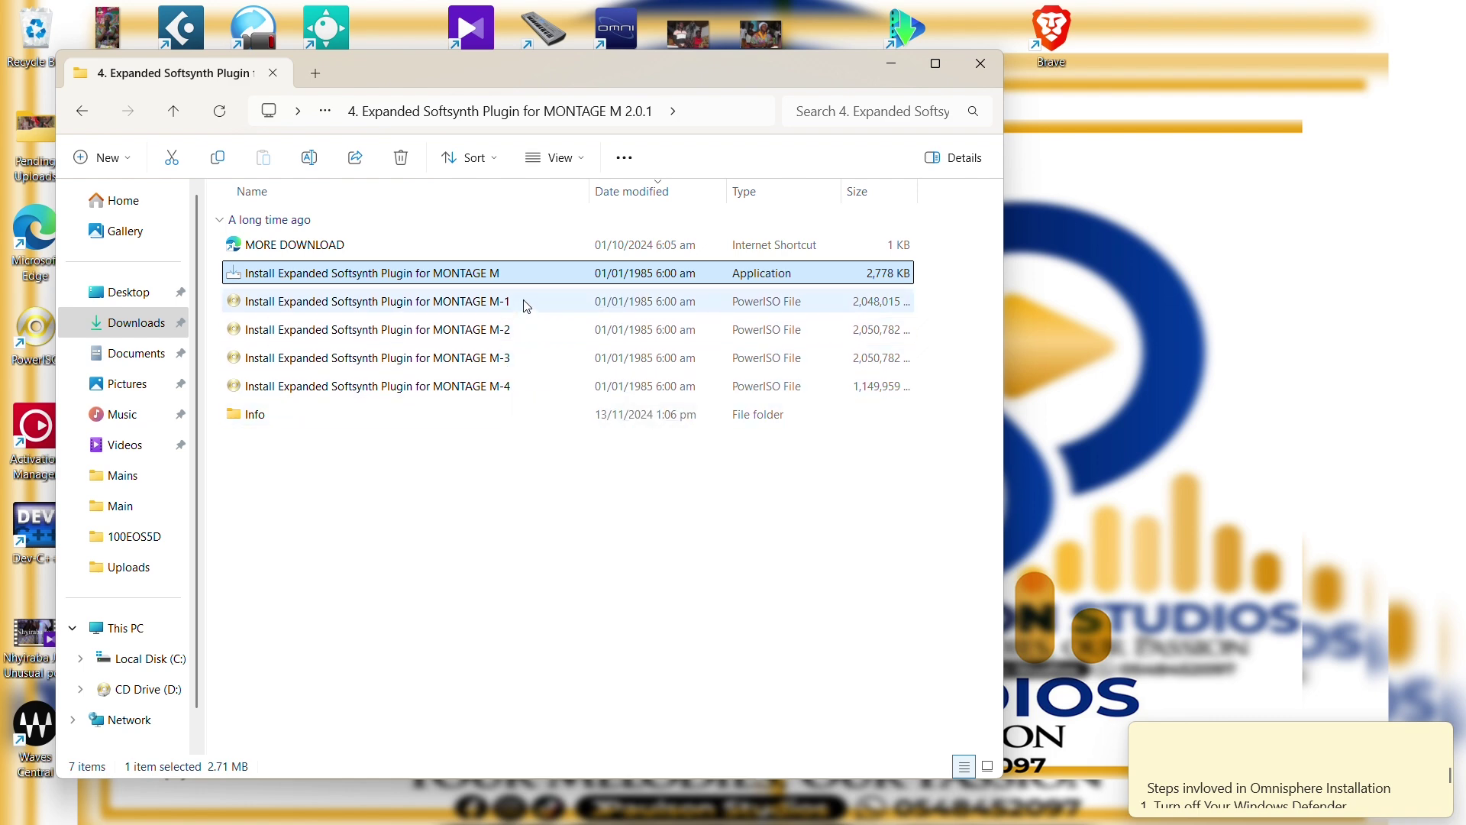
double_click(374, 273)
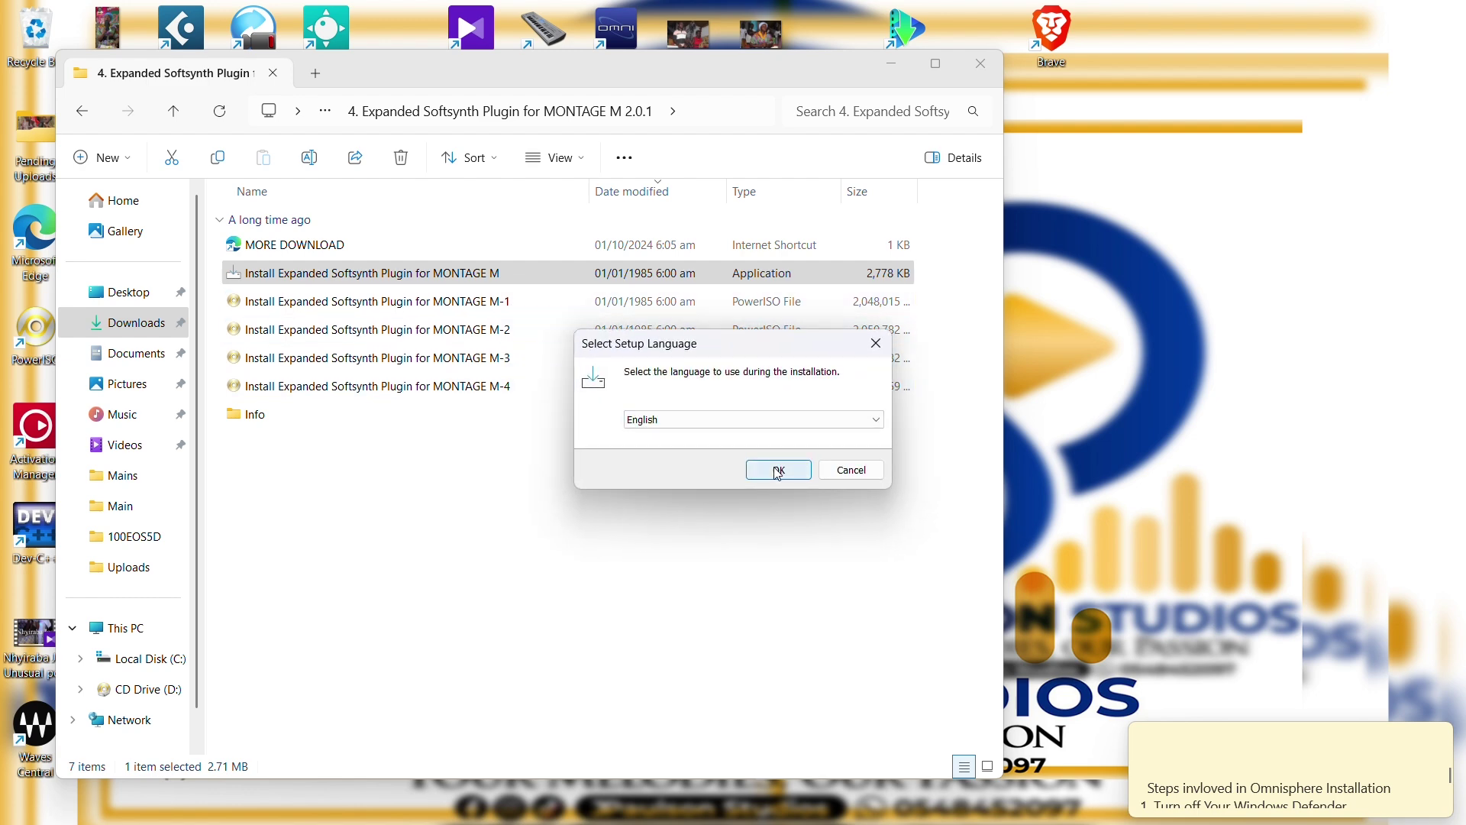
- Keep English as the setup language, accept the licence agreement and install the MONTAGE M plugin
click(779, 471)
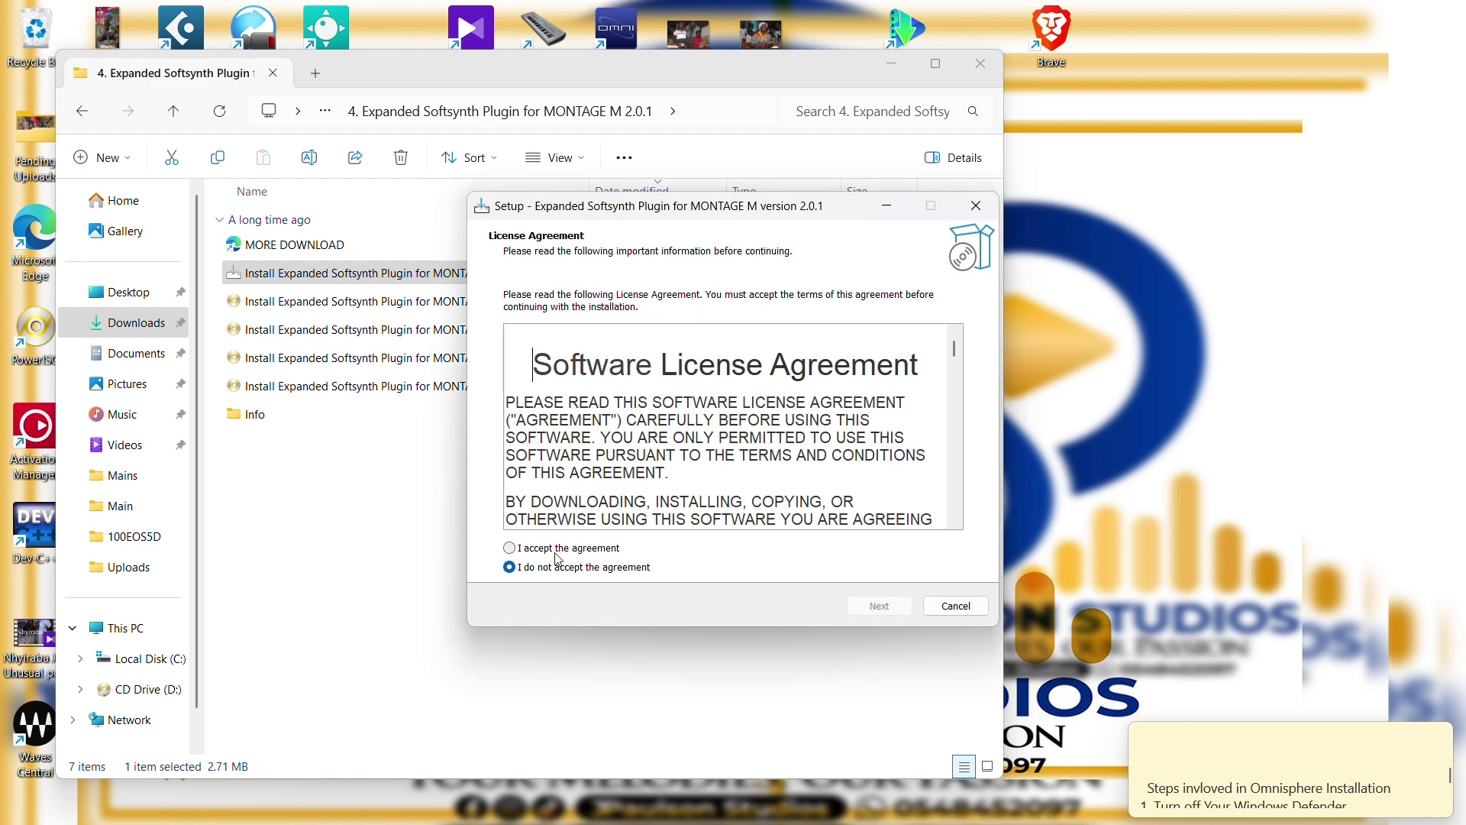
click(556, 549)
click(880, 606)
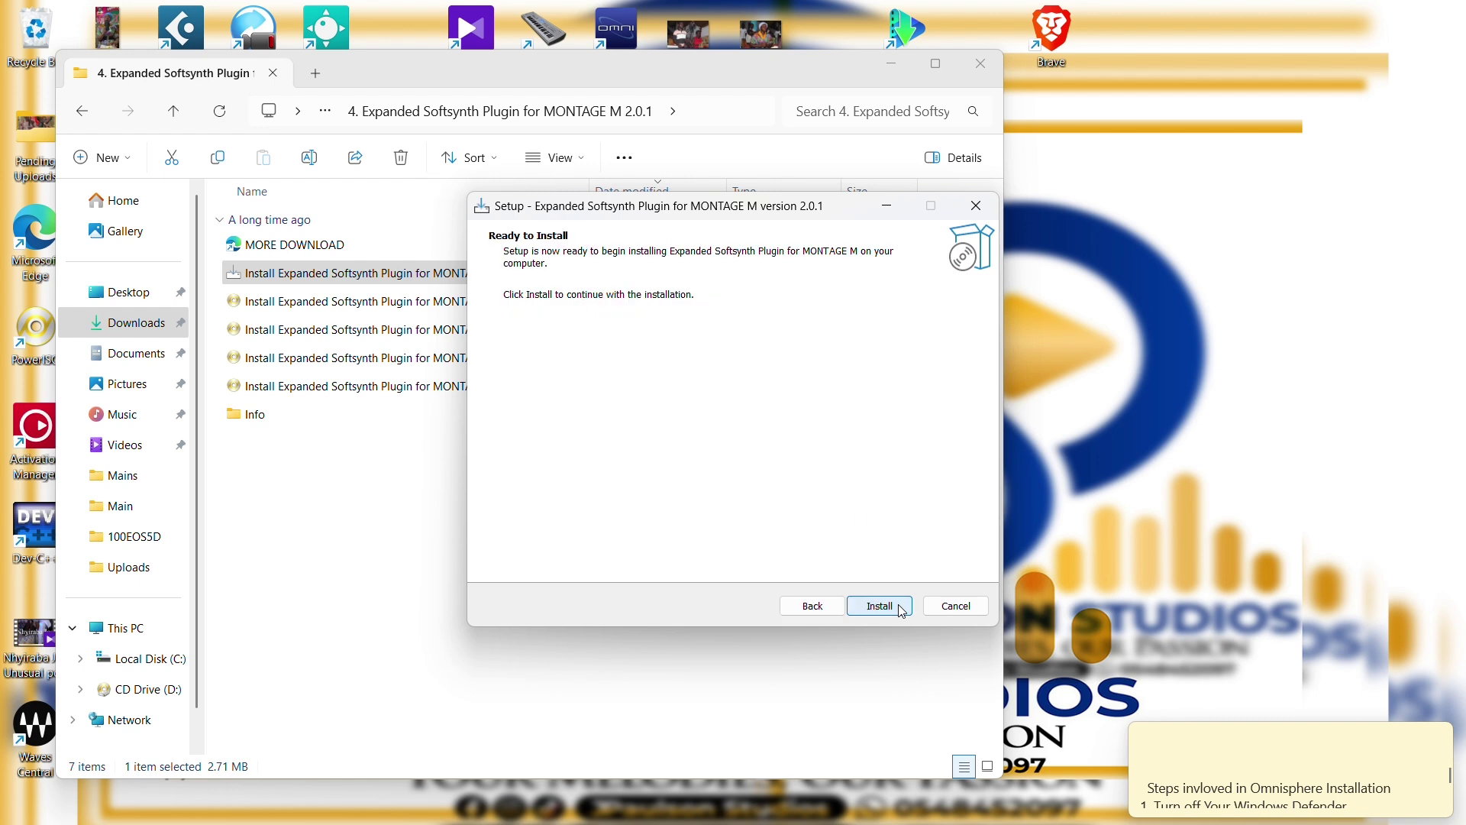
drag(697, 216, 989, 192)
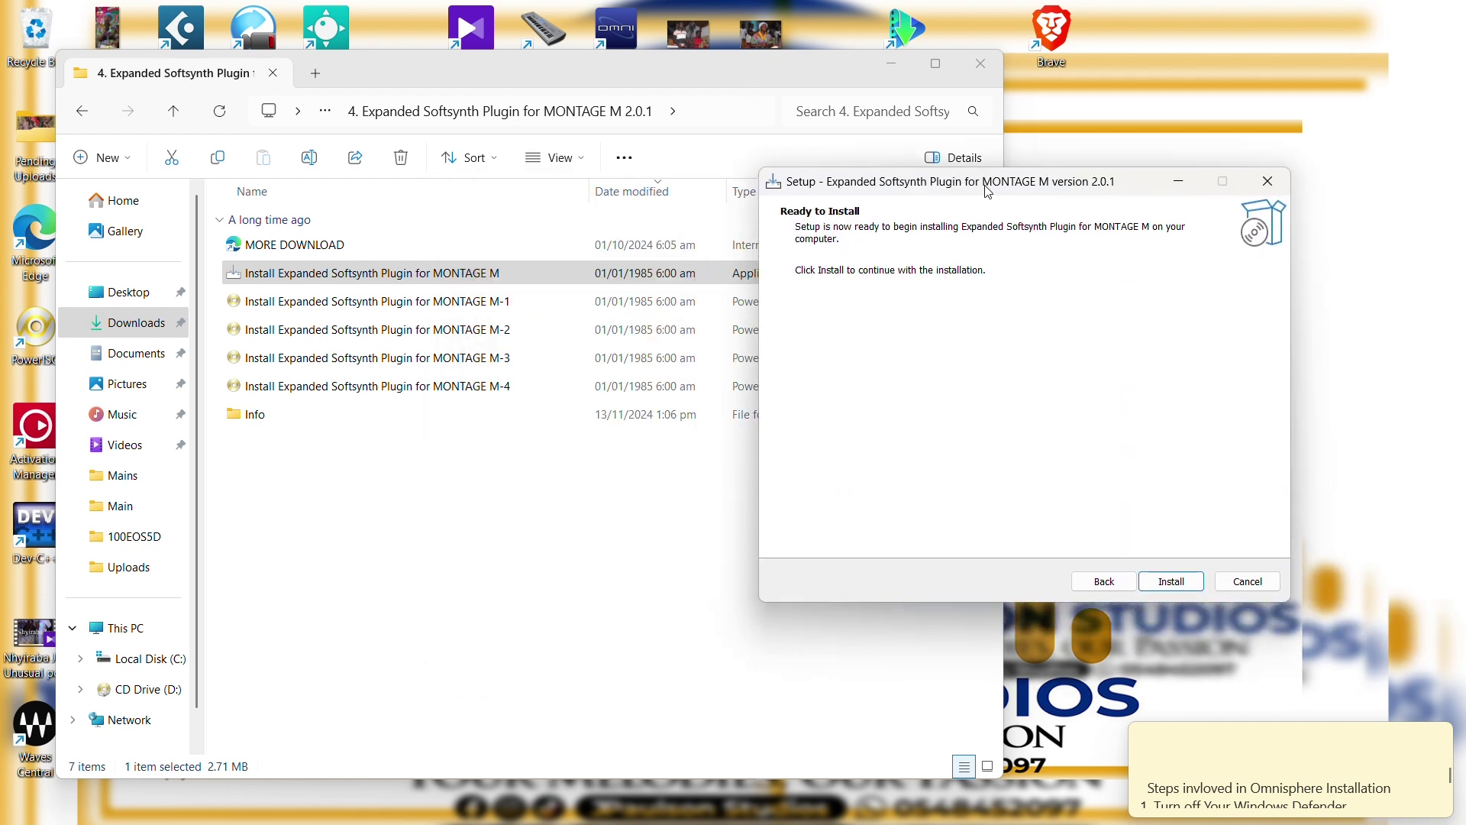
click(1160, 583)
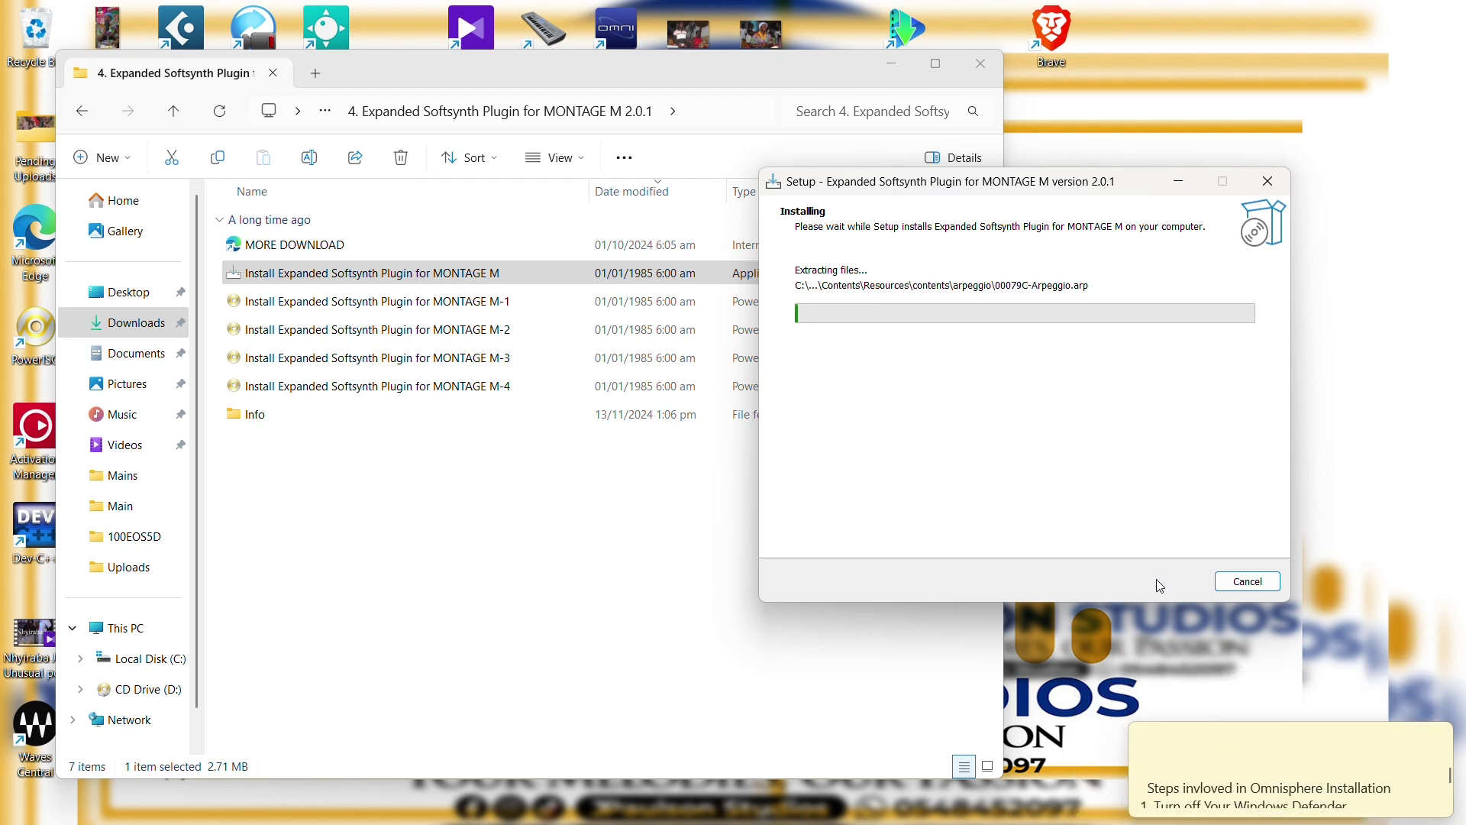
drag(932, 181, 1062, 389)
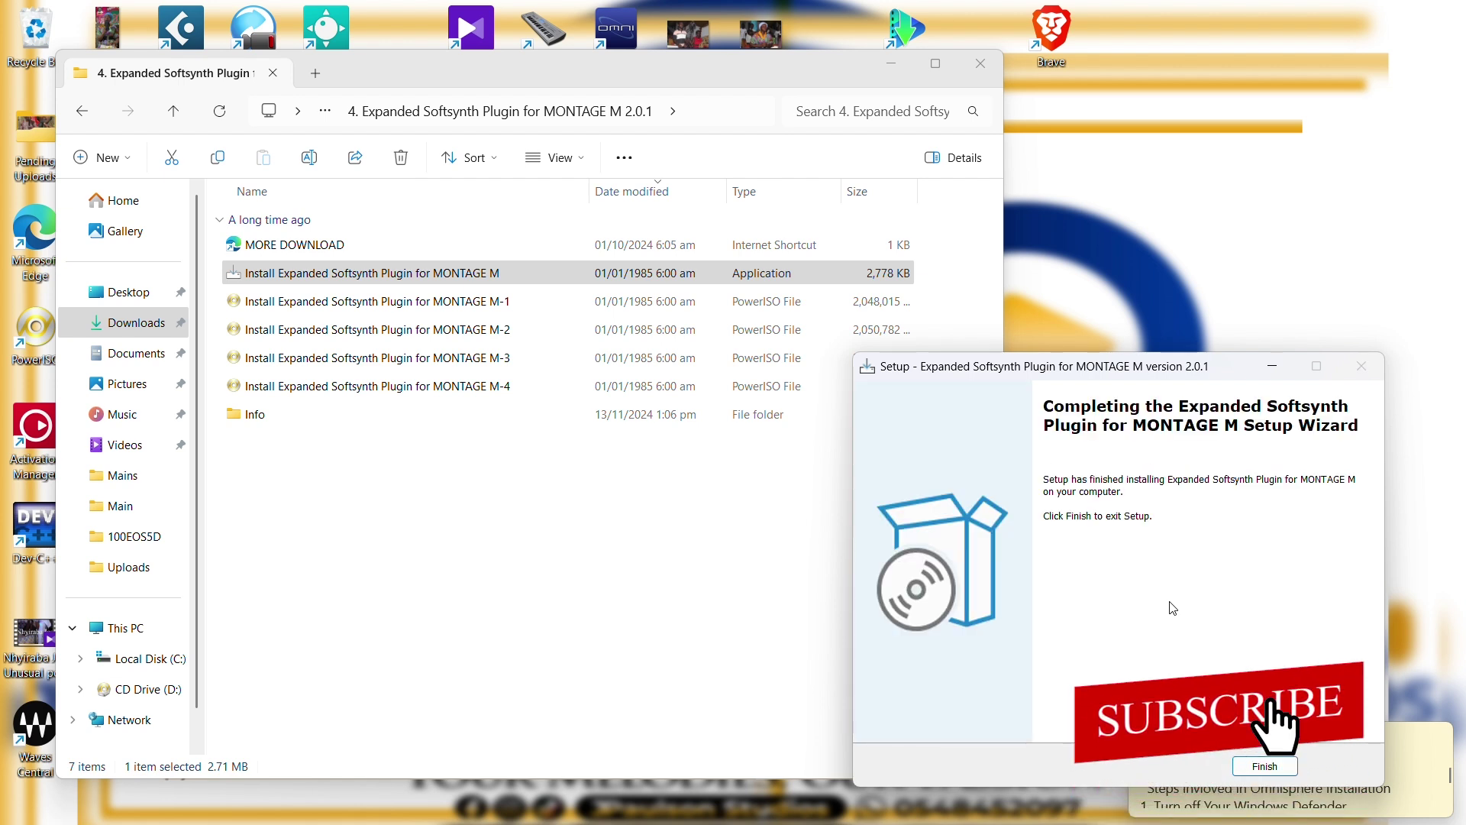
- Finish the plugin setup, return to the main folder and run 5. Activation Manager Unlocker b7
key(Return)
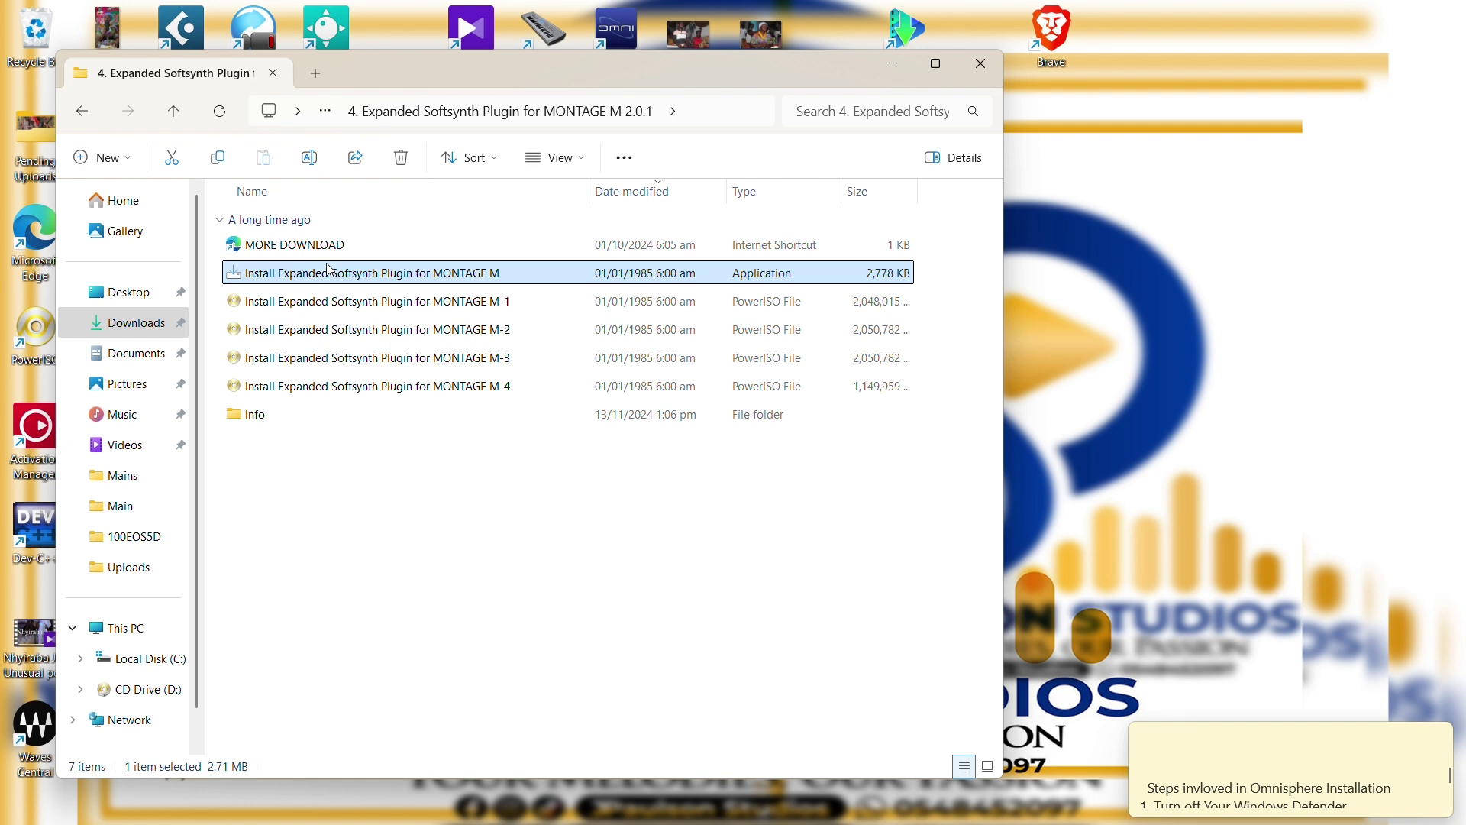
key(BackSpace)
click(348, 246)
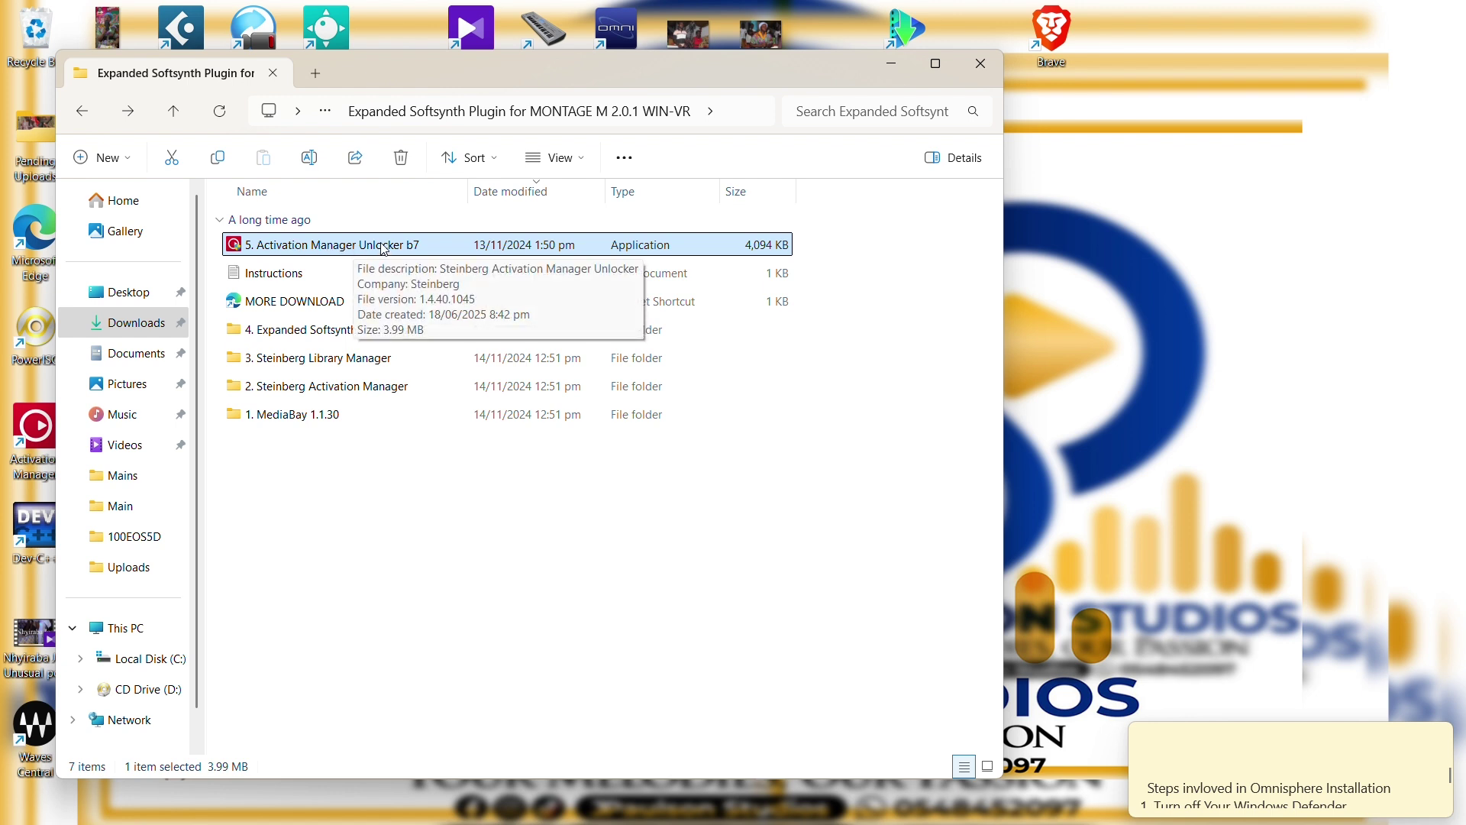
double_click(426, 245)
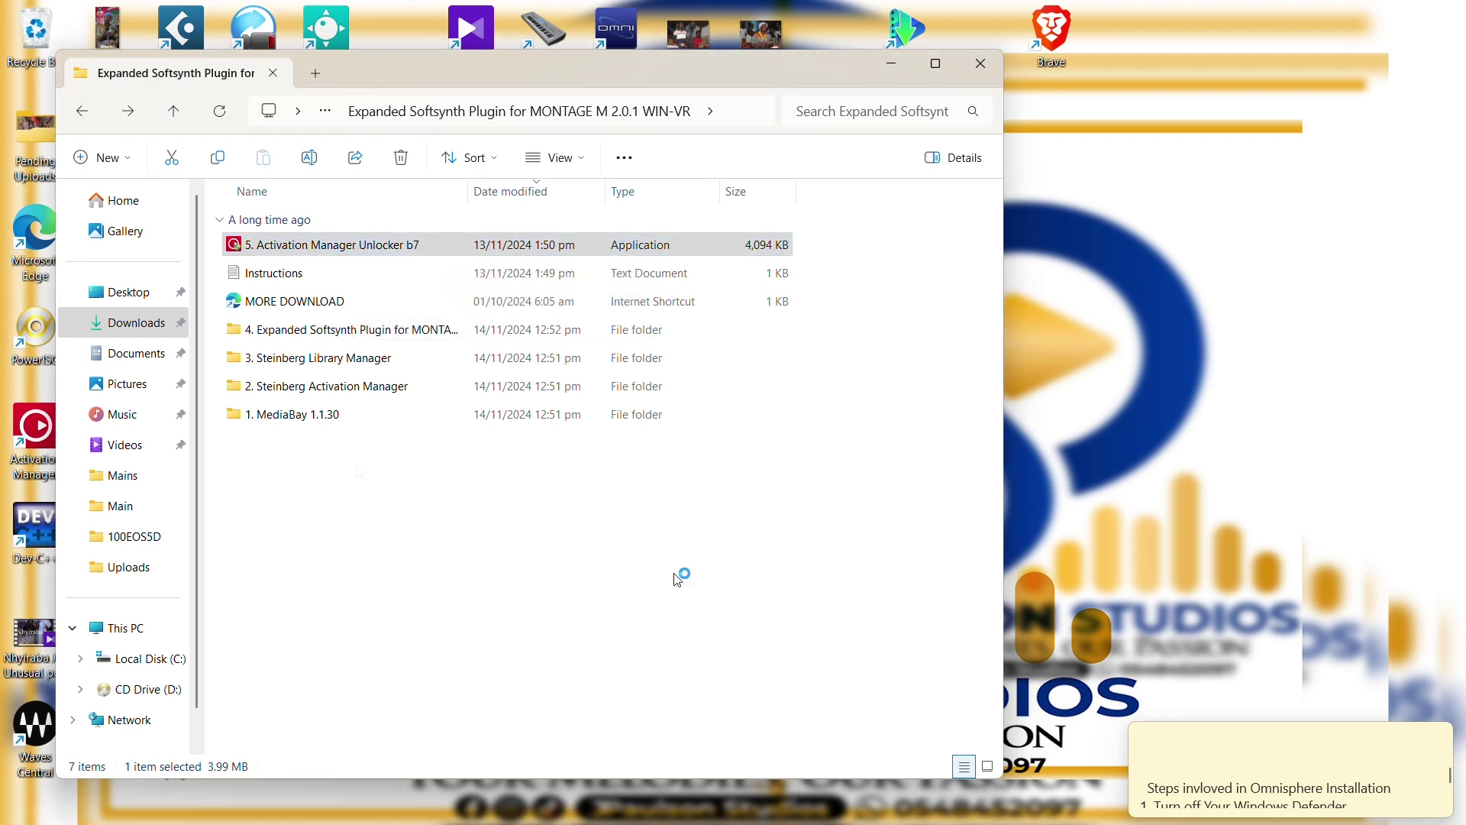
click(979, 64)
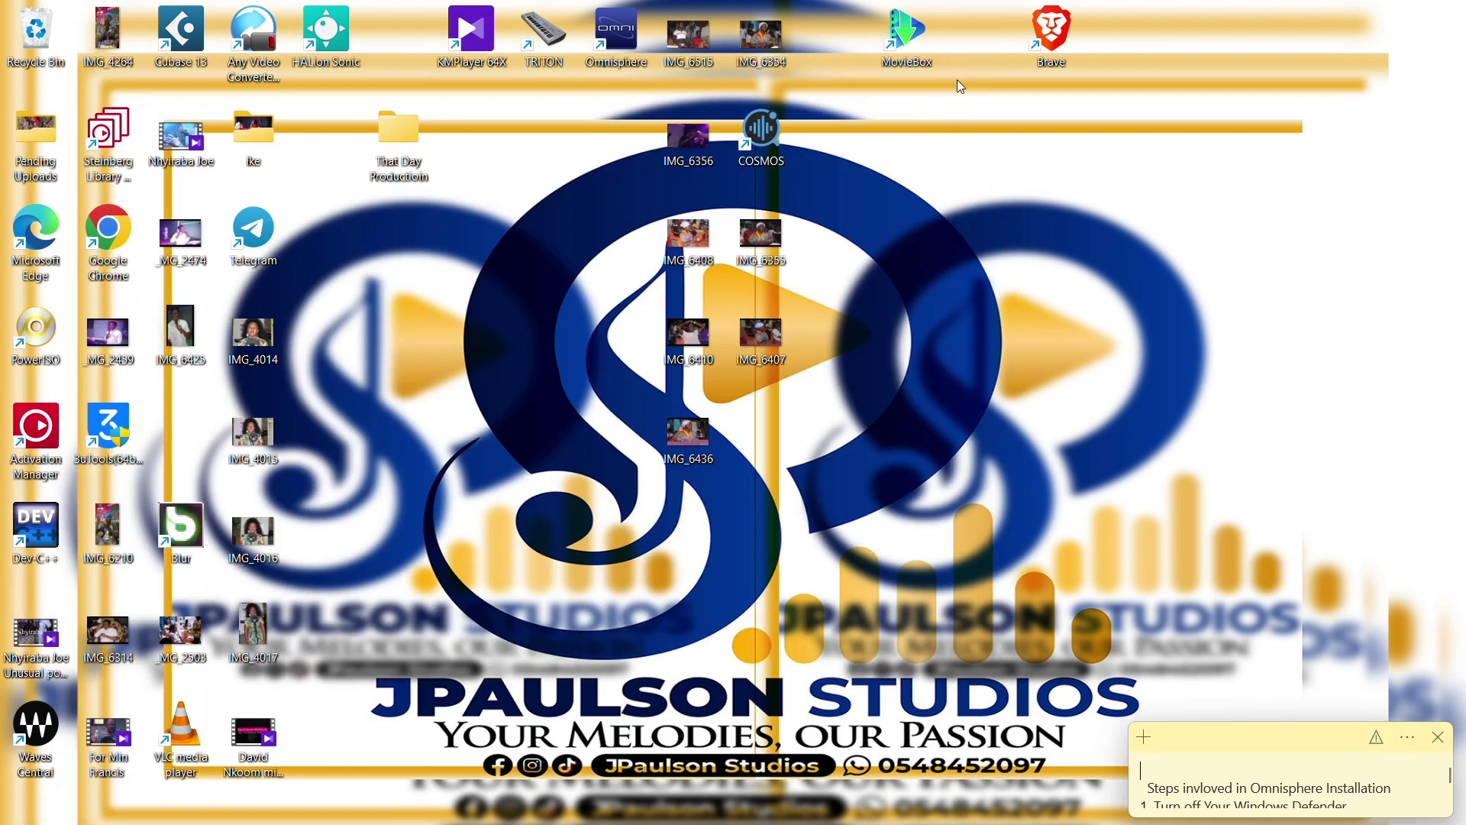
mouse_move(744, 819)
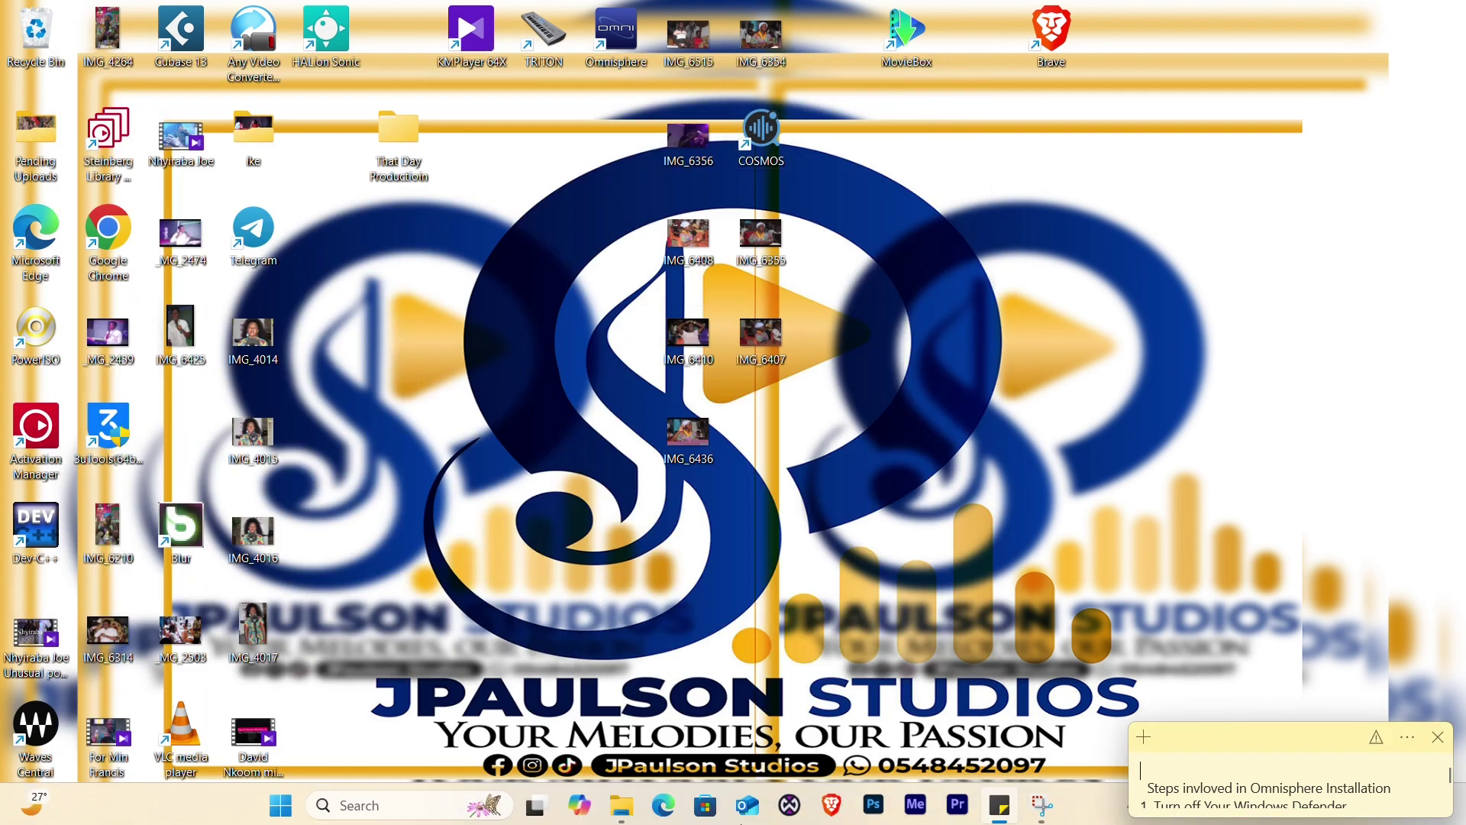
- Open the Keziah 2 Edit 1 project in Waveform, search 'monta', and add Expanded Softsynth
click(790, 802)
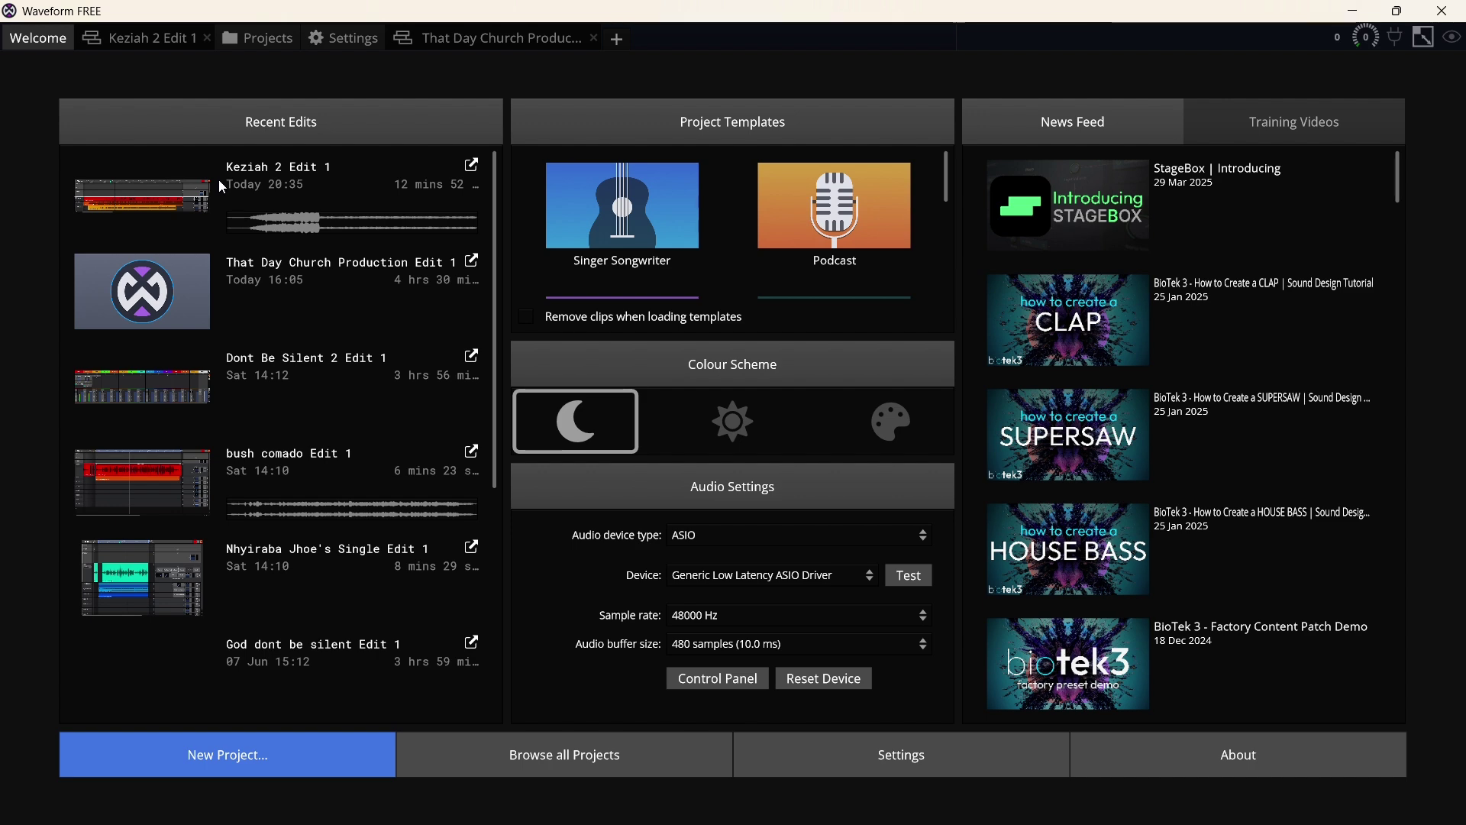
click(259, 191)
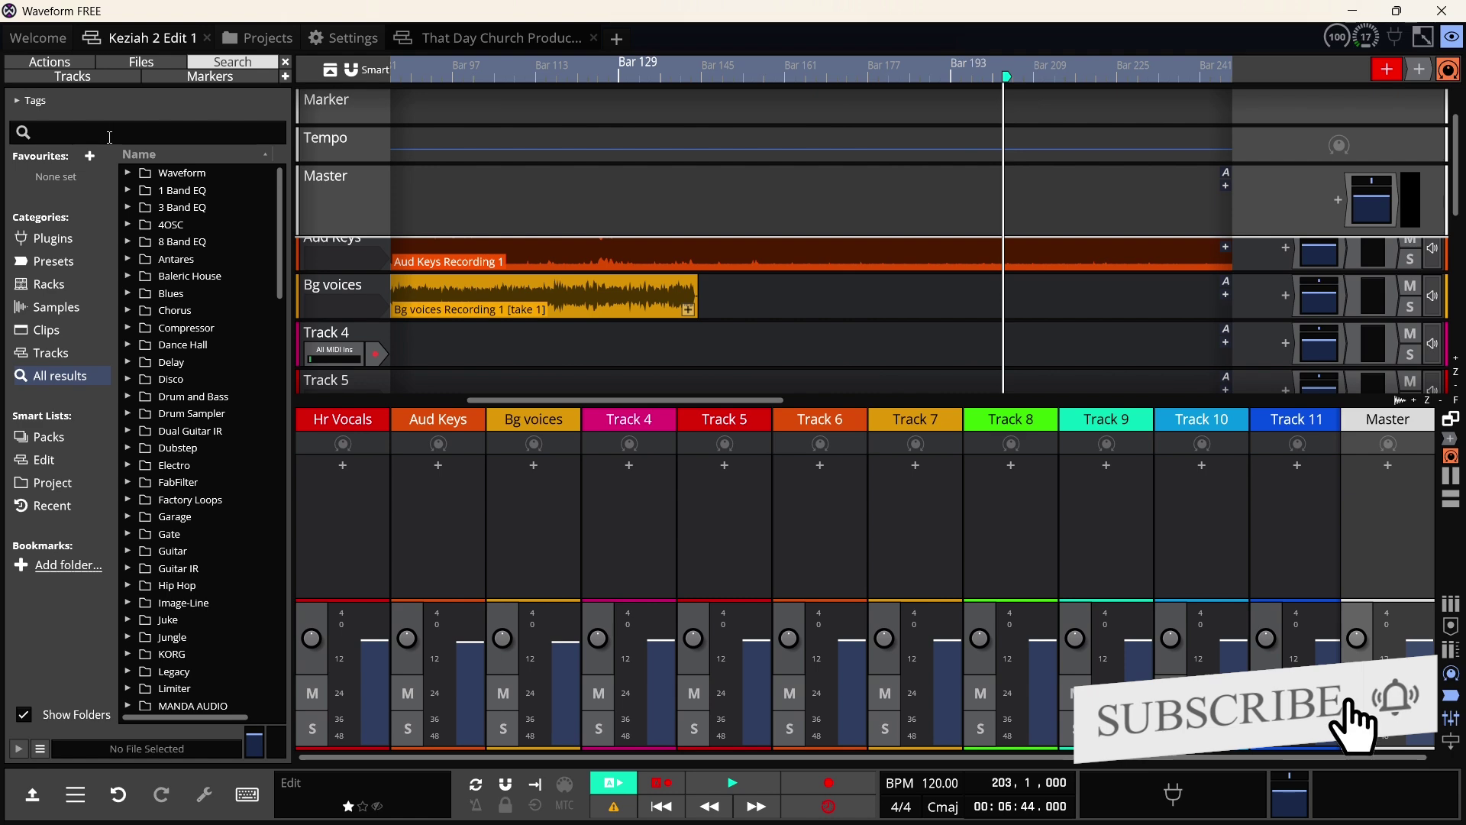
text(monta)
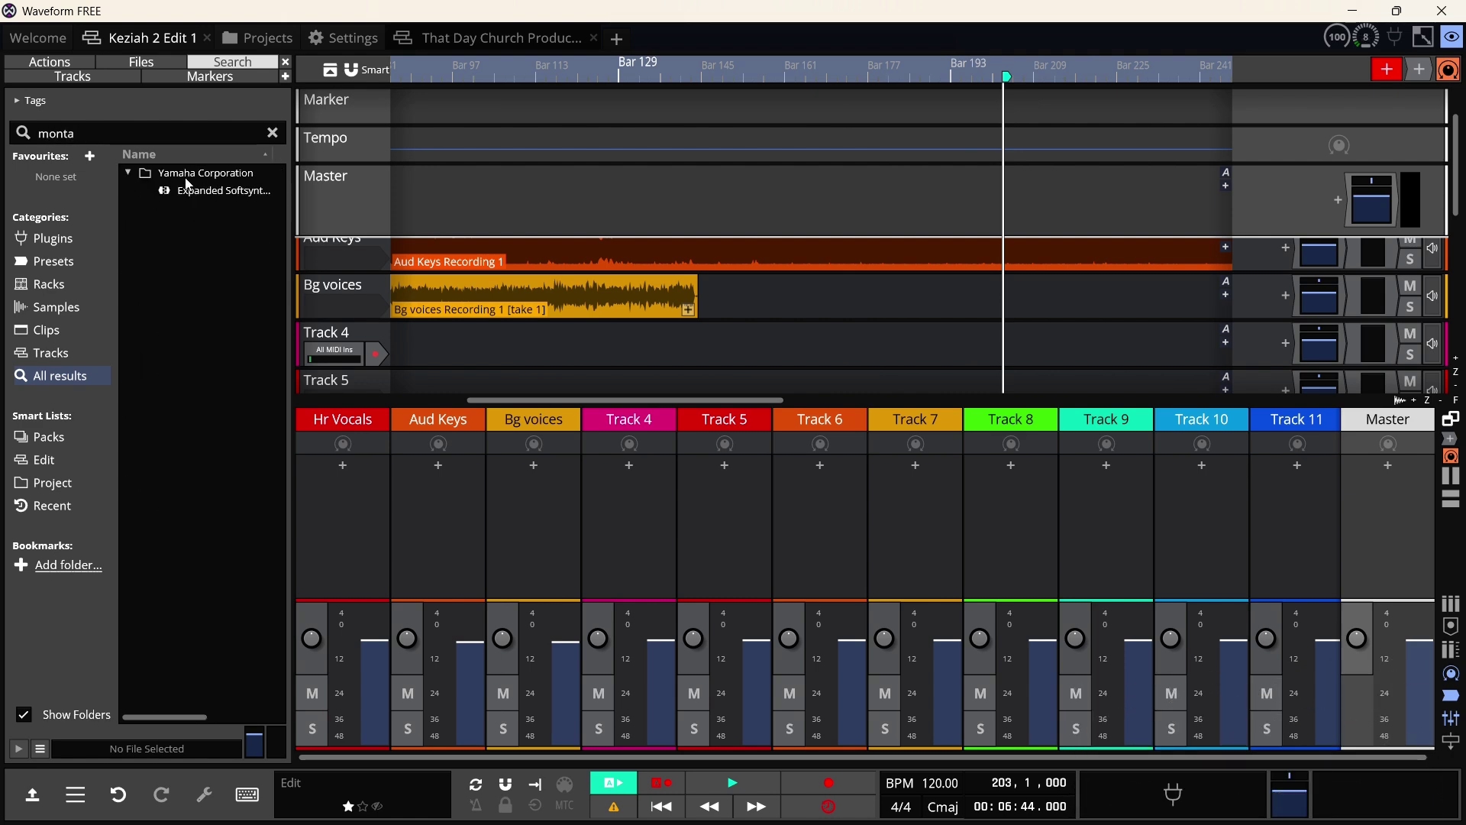
click(214, 197)
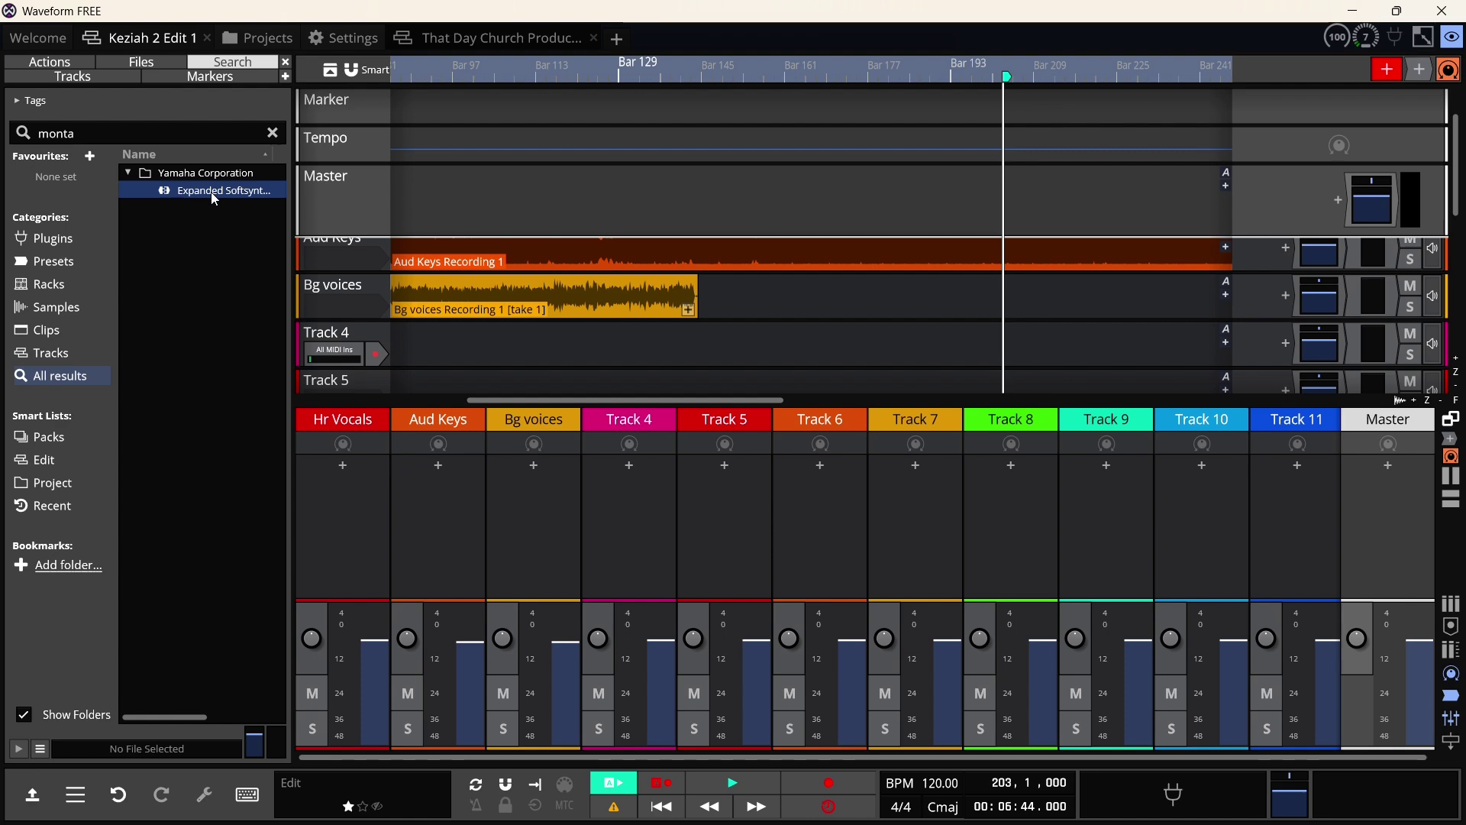
double_click(211, 192)
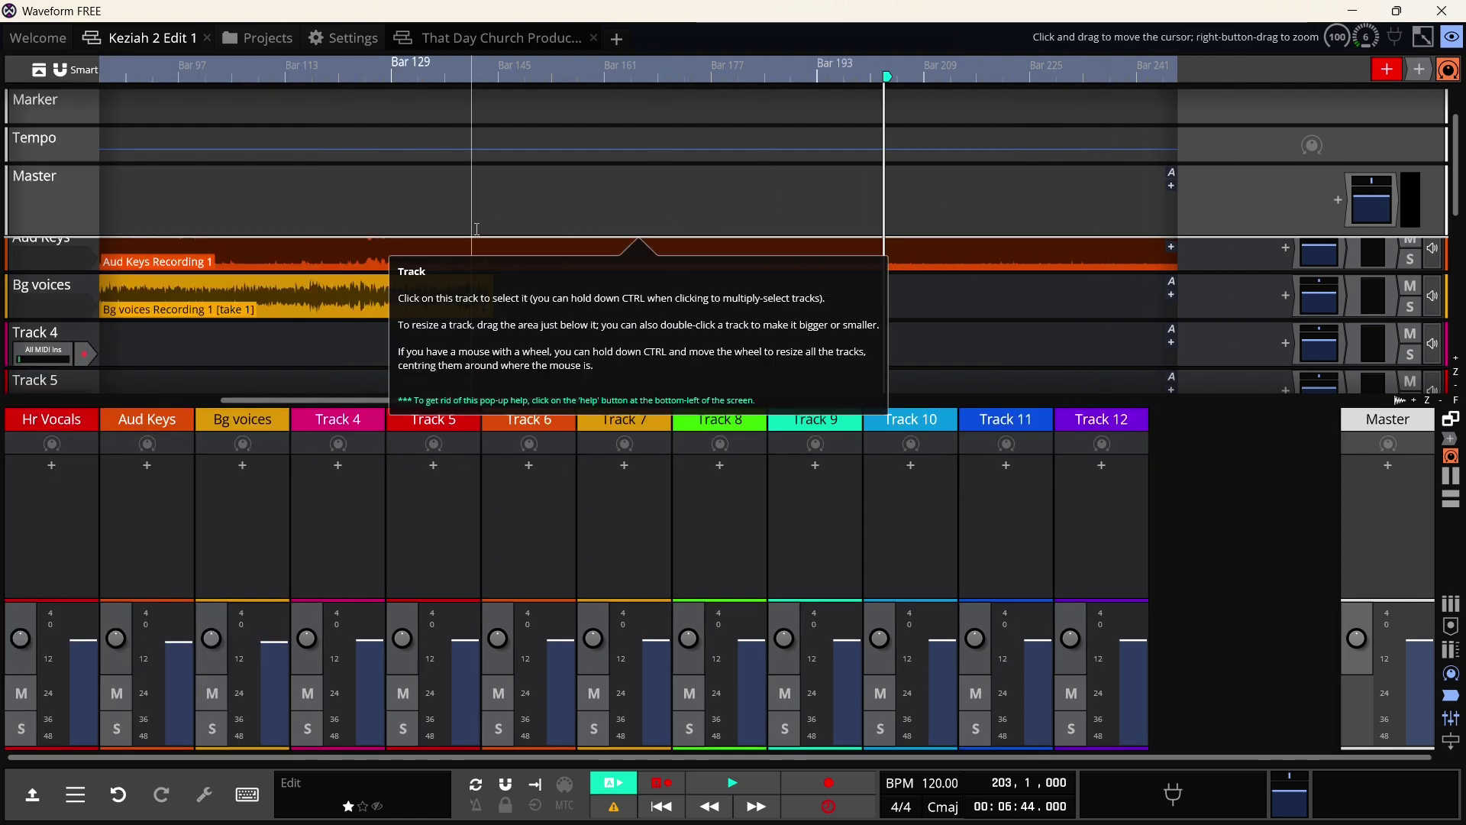
- Load the Expanded Softsynth Plugin for MONTAGE M onto Track 4, then close its plugin window
mouse_move(76, 227)
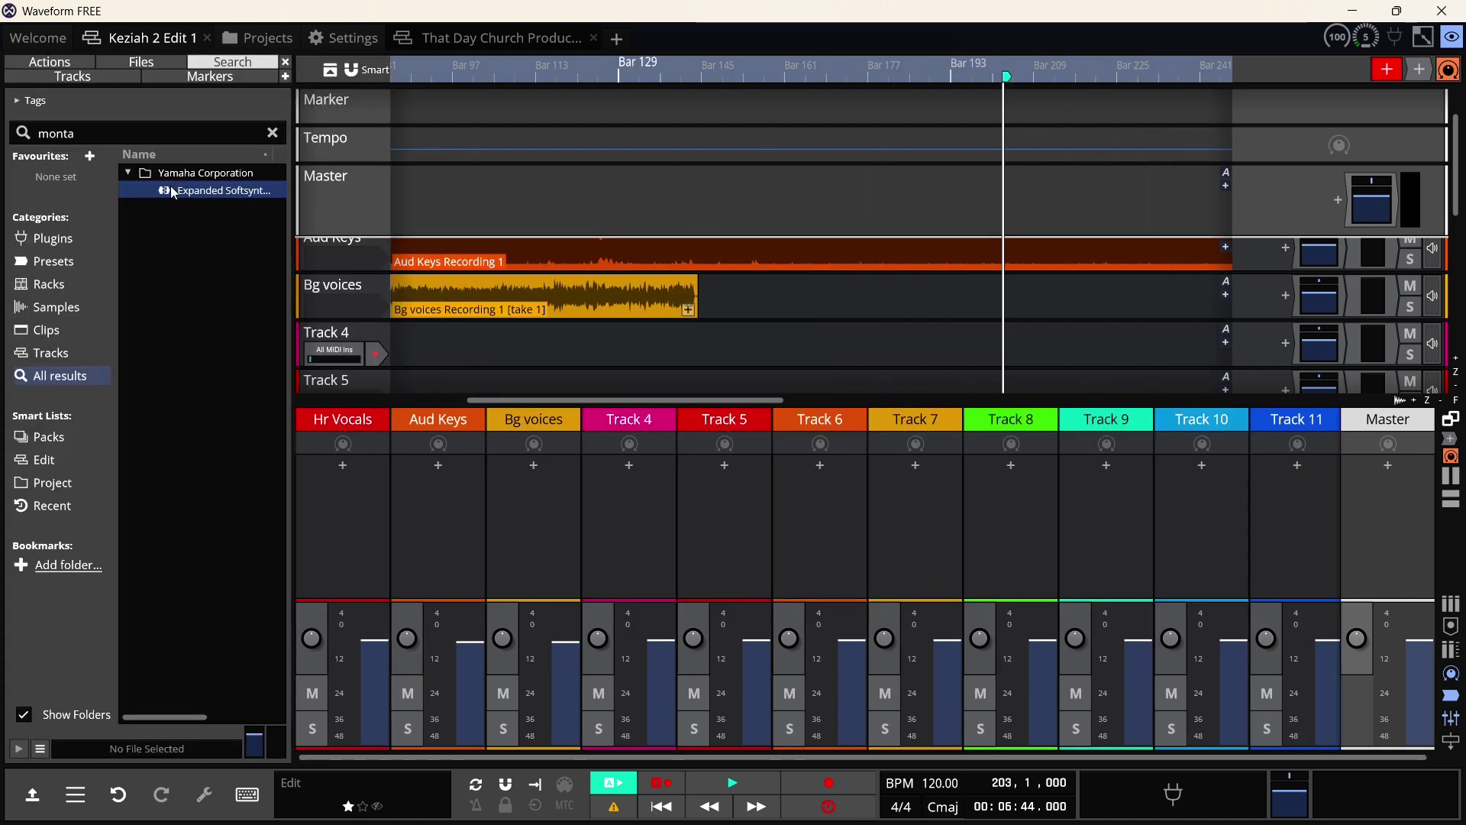
drag(173, 192, 1258, 337)
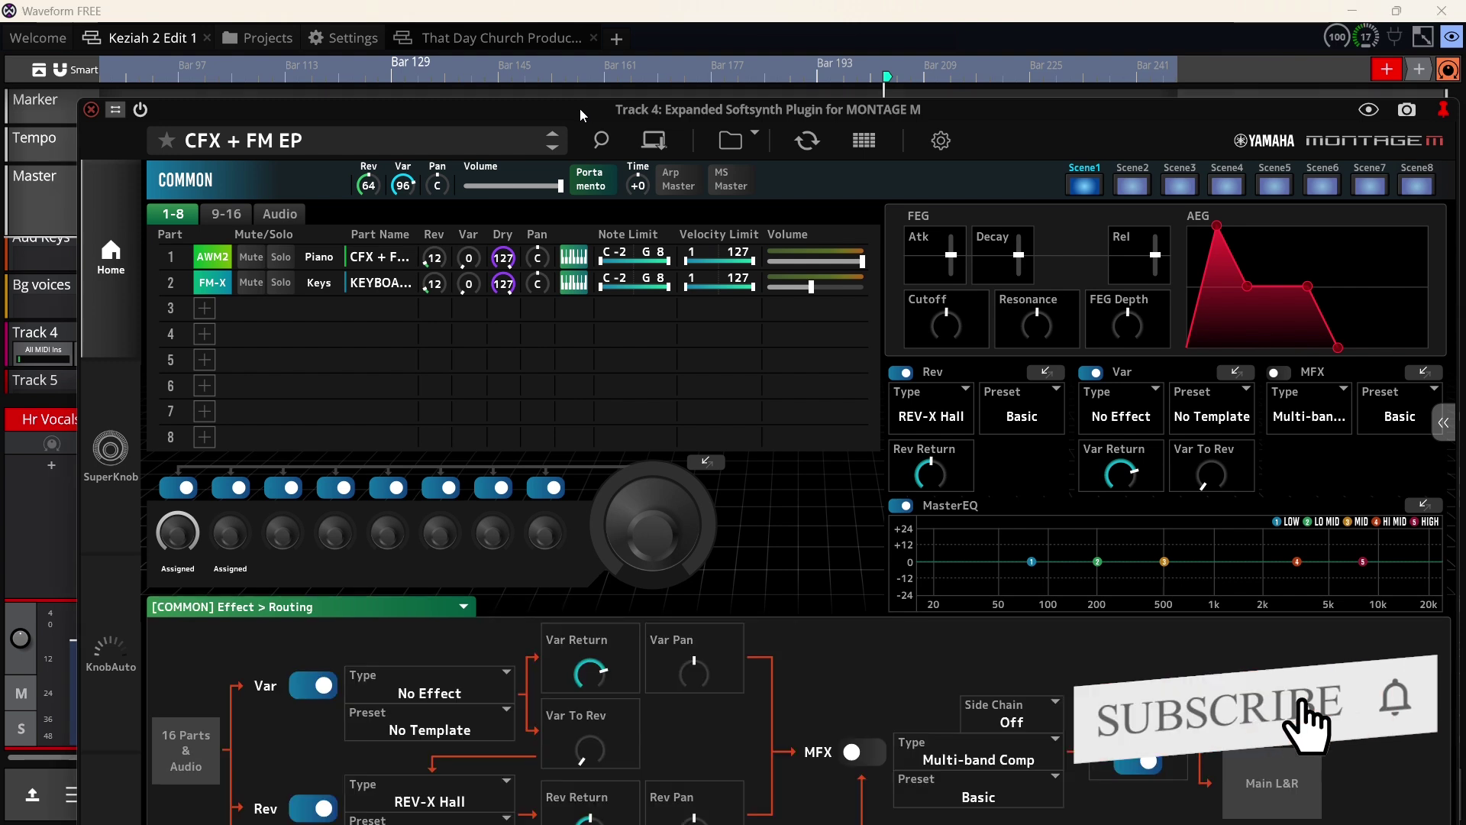
drag(579, 109, 520, 81)
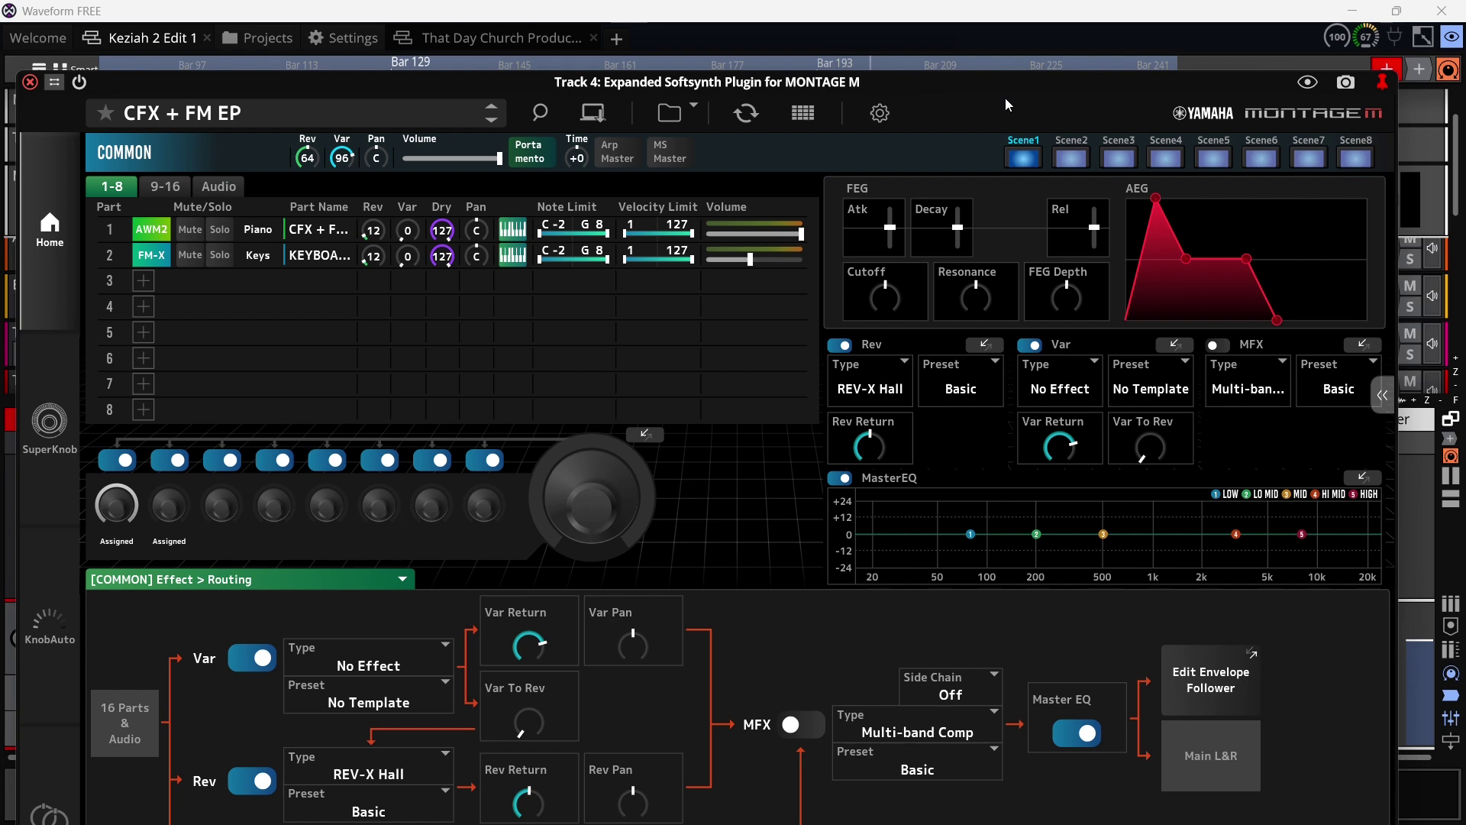
click(29, 81)
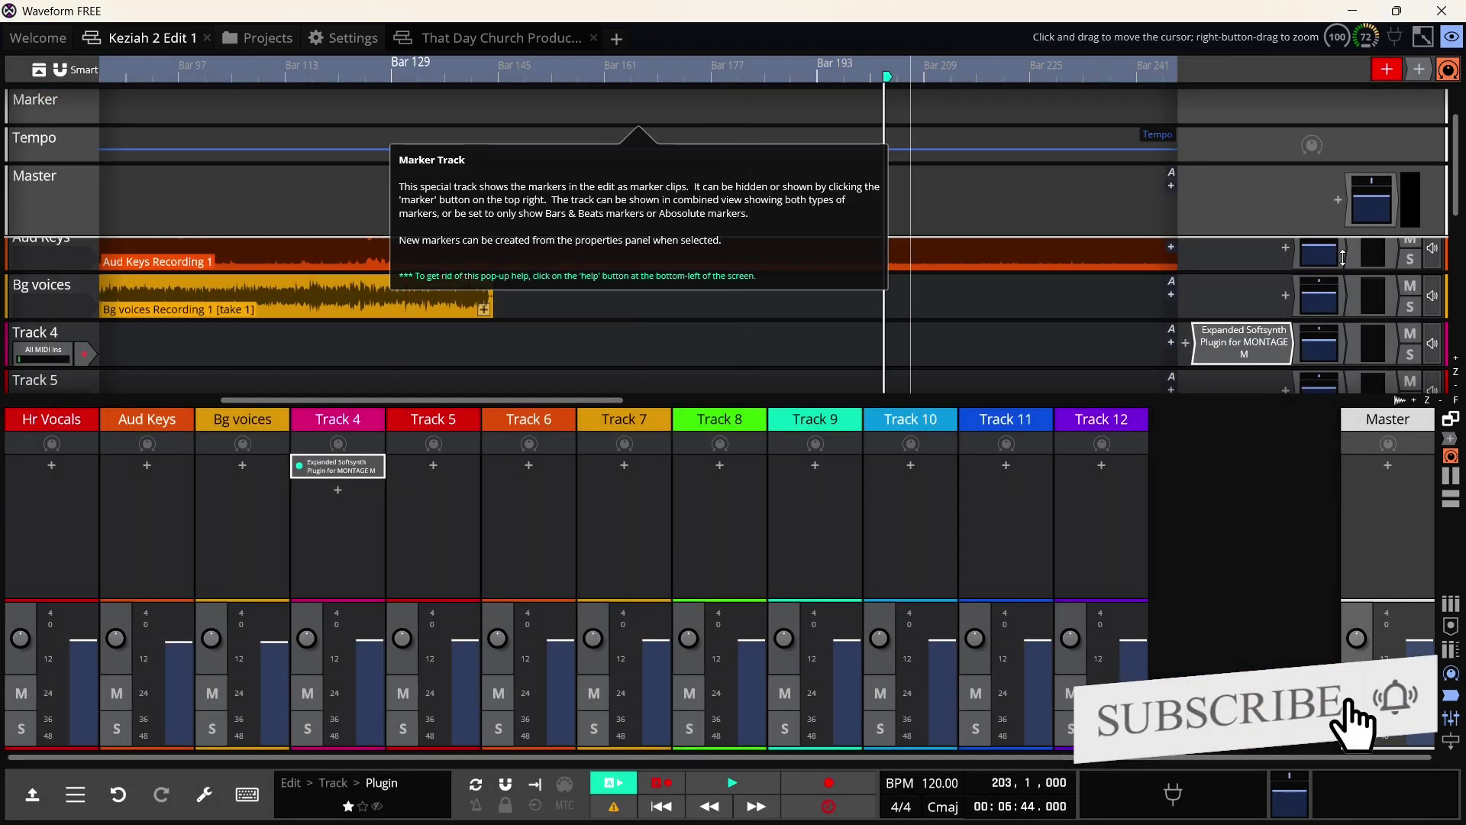